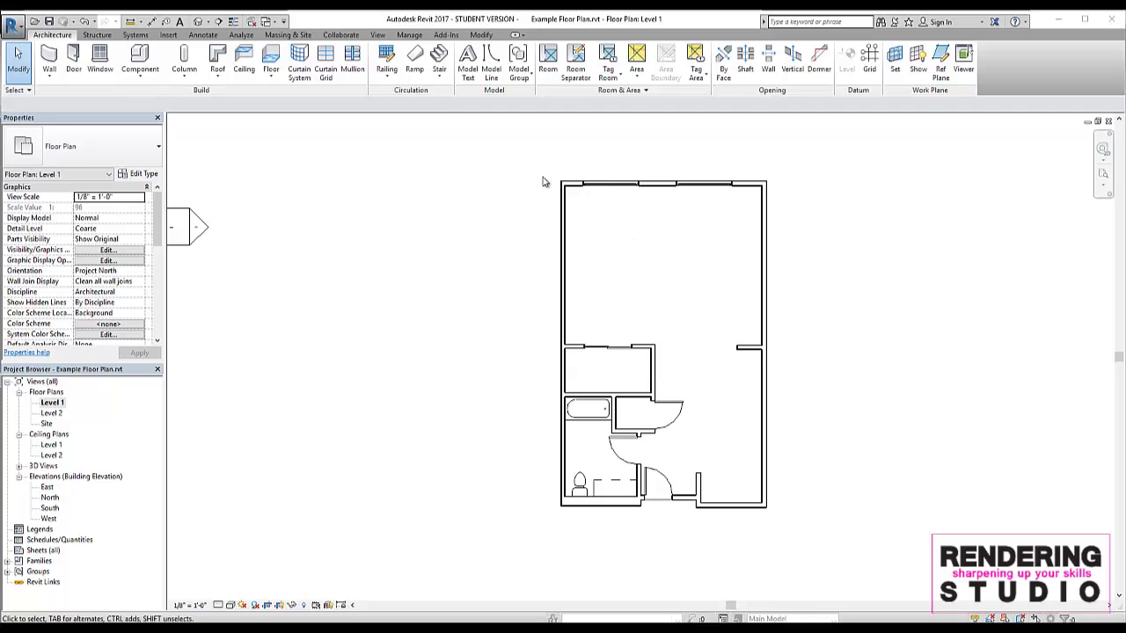
- Zoom into the plan and select the west exterior wall, a Generic - 5" wall
scroll(581, 218, up, 1)
scroll(541, 183, up, 1)
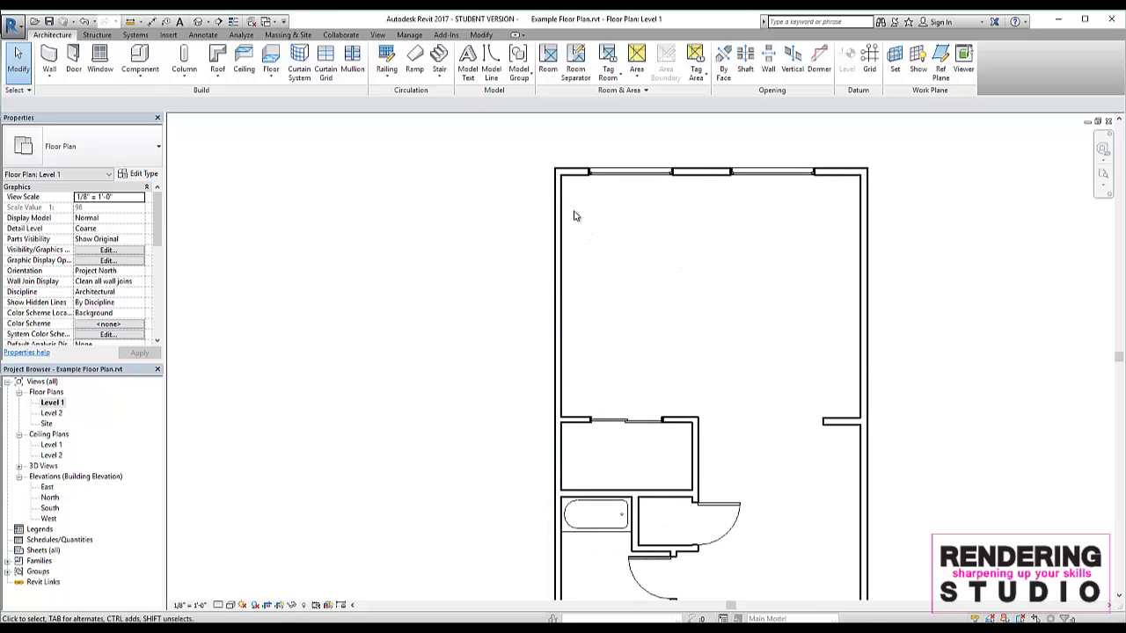
middle_drag(575, 217, 427, 198)
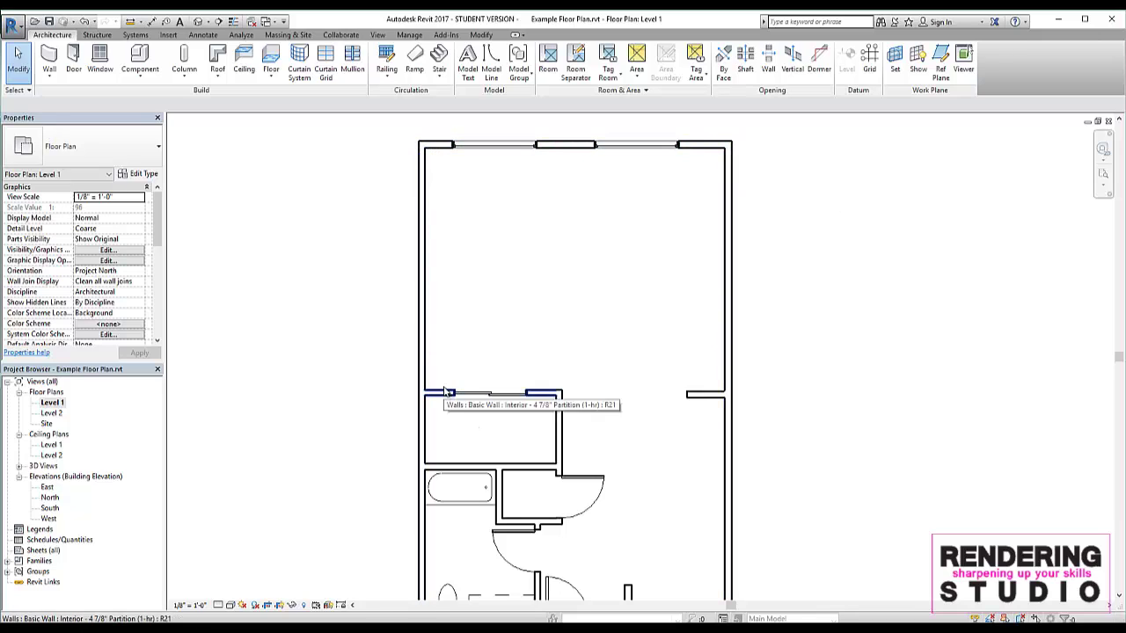
scroll(435, 347, up, 2)
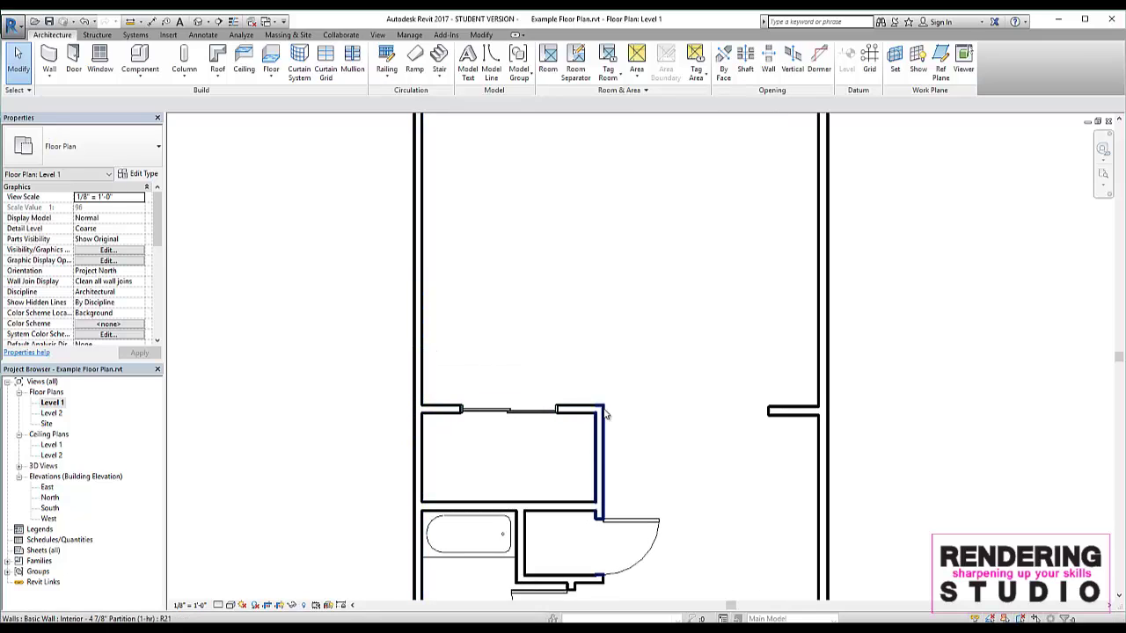
scroll(421, 350, down, 1)
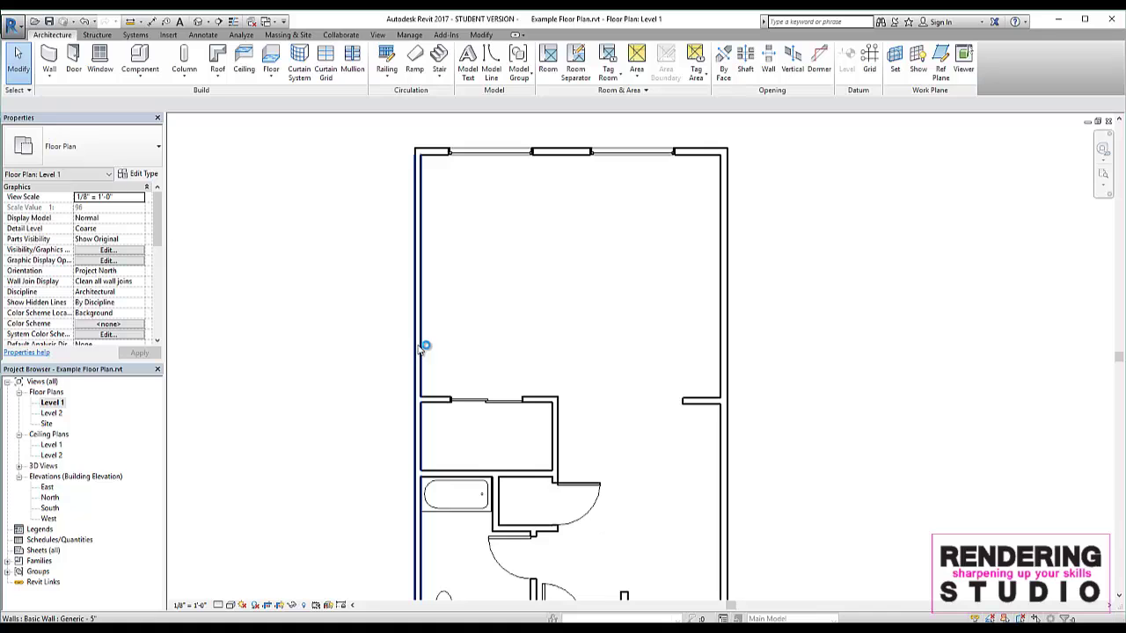
click(421, 350)
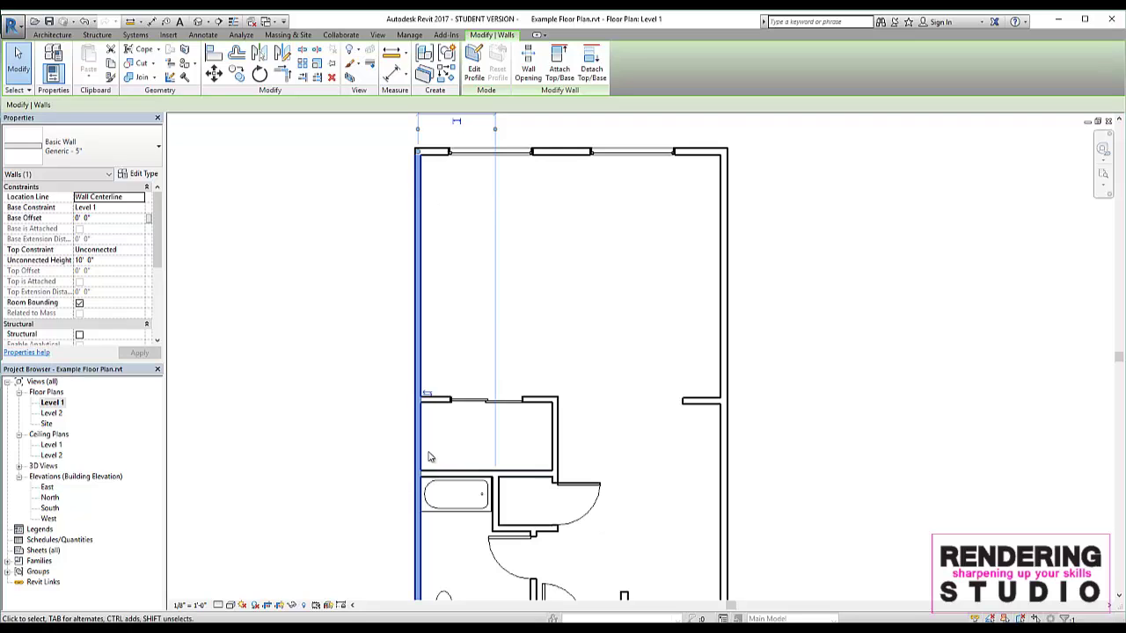
- Select the top, right and short stub walls one at a time to inspect them
mouse_move(395, 410)
middle_down()
mouse_move(408, 317)
mouse_move(372, 402)
middle_up()
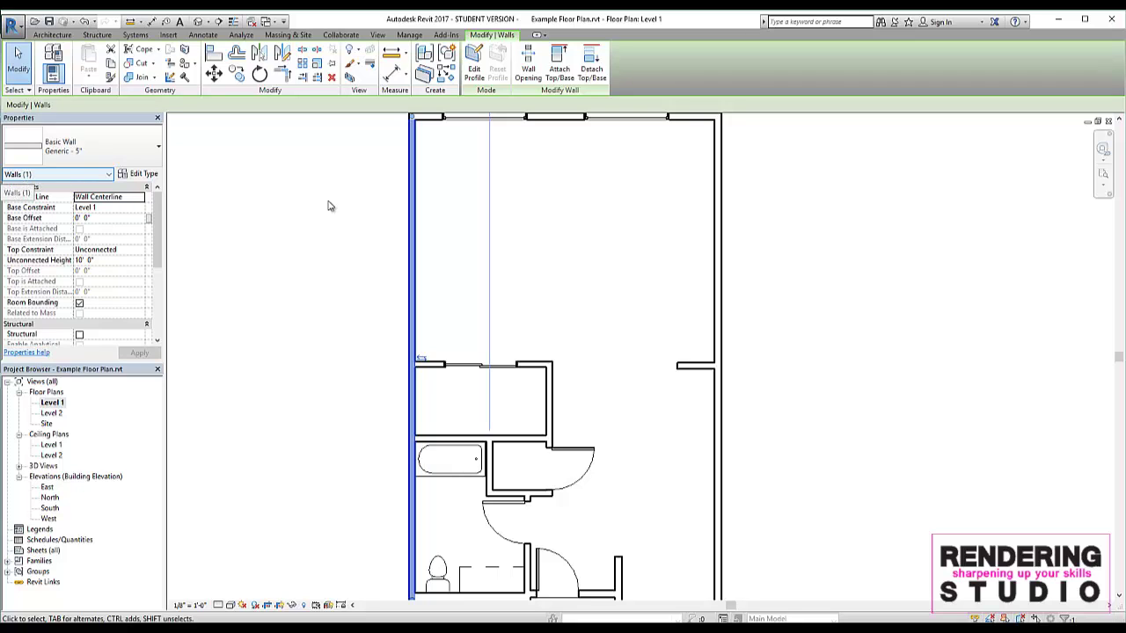
middle_drag(372, 206, 311, 327)
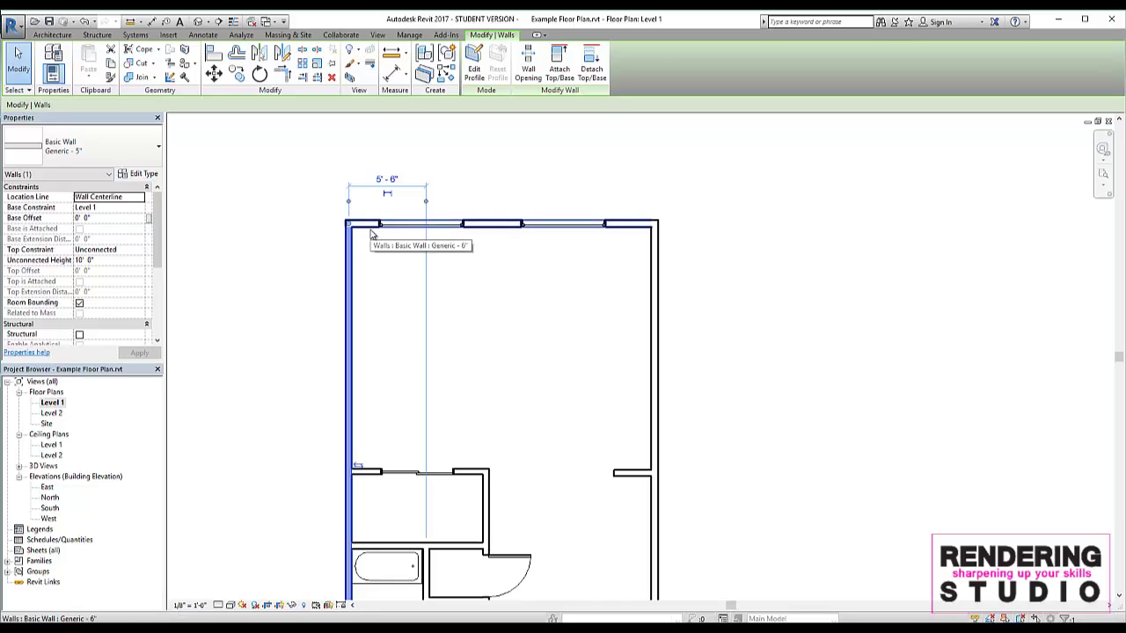
click(372, 230)
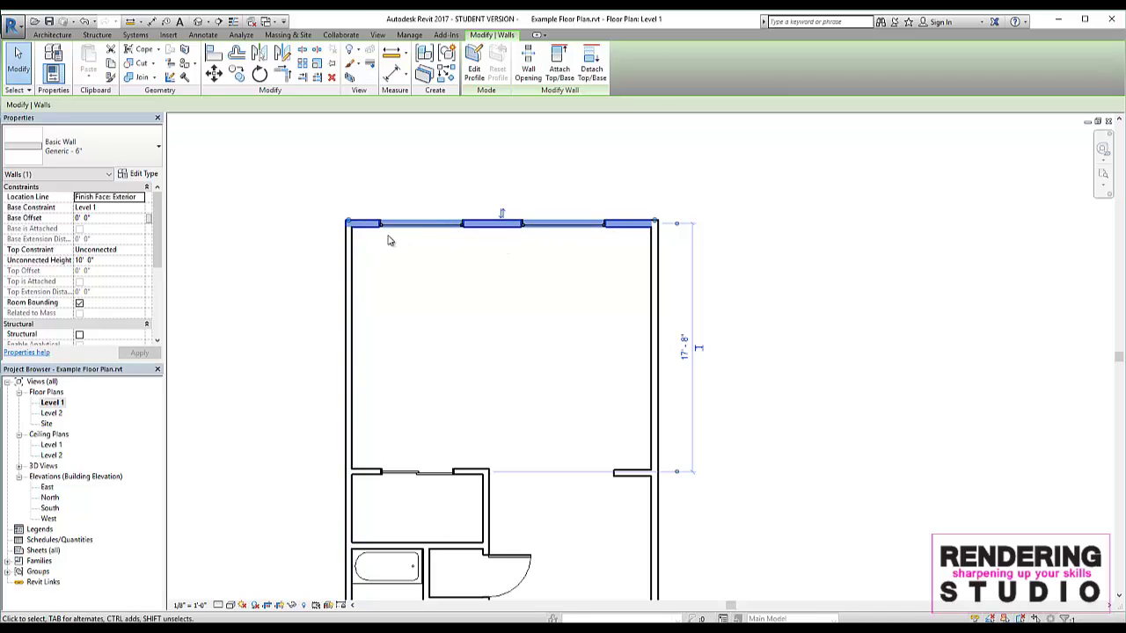
click(641, 334)
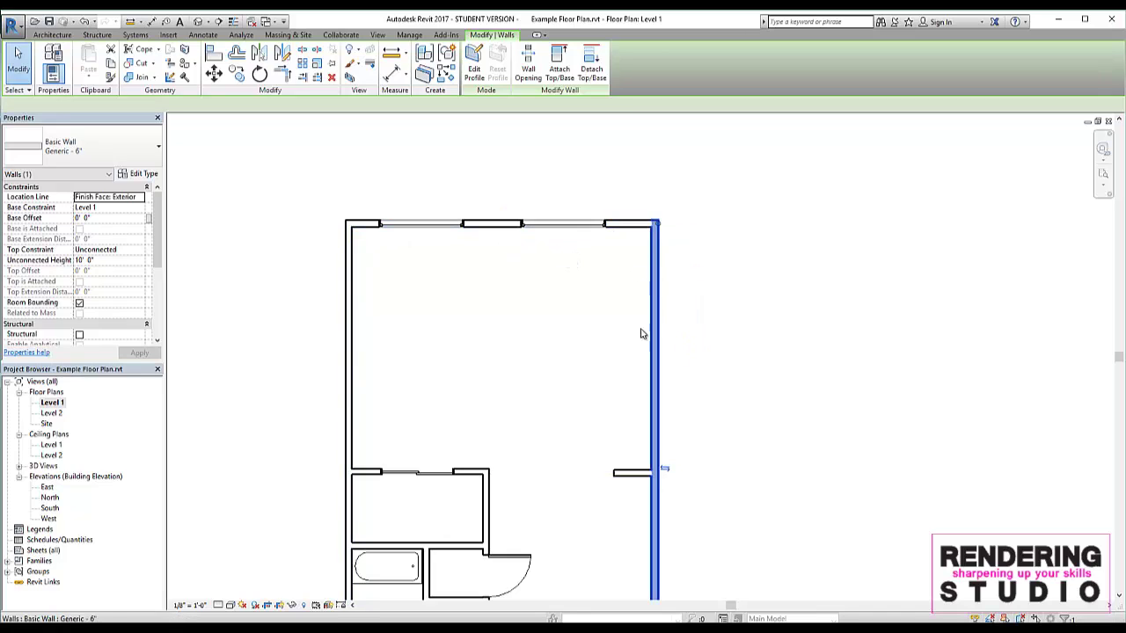
click(626, 474)
- Select the interior partition, then the Single-Flush 36" x 84" bathroom door, then clear the selection
click(476, 498)
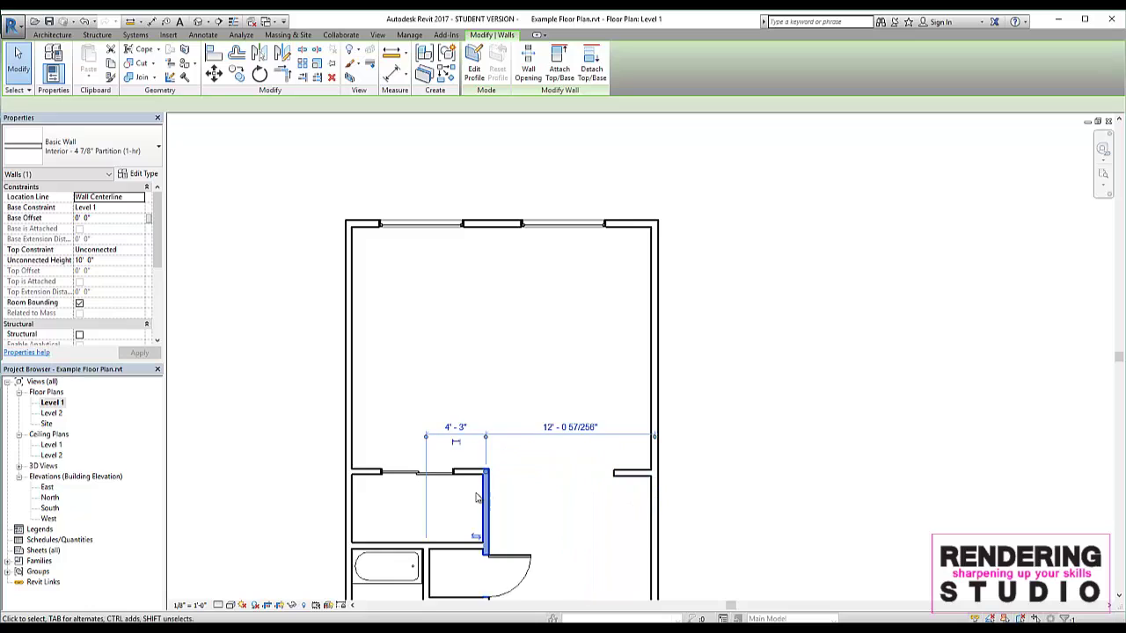
middle_drag(476, 497, 403, 394)
click(445, 450)
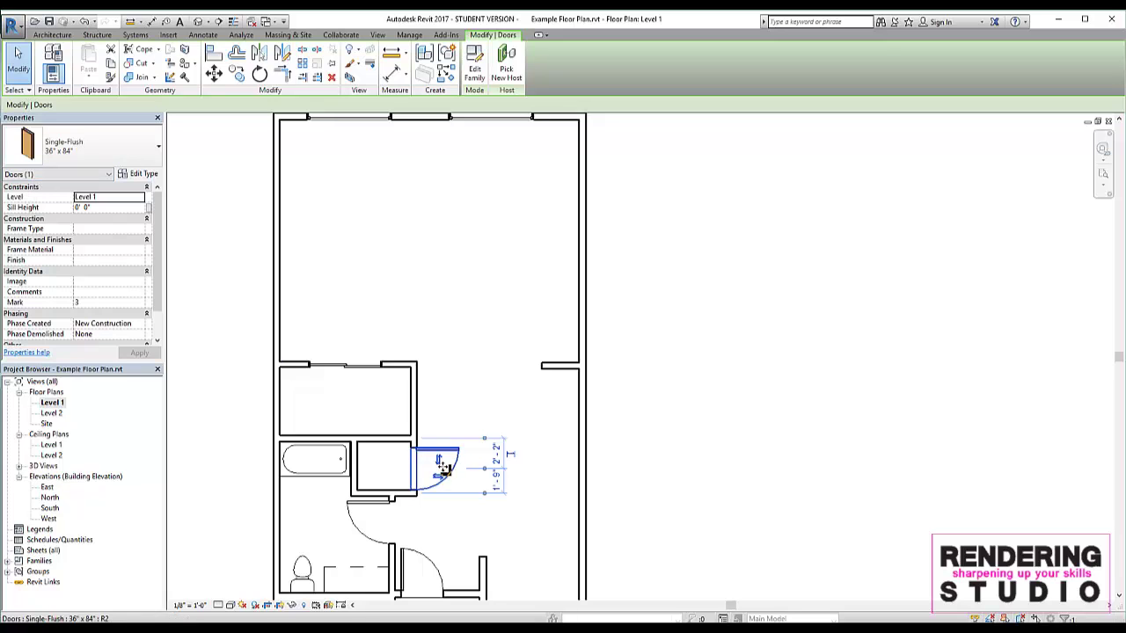
click(429, 297)
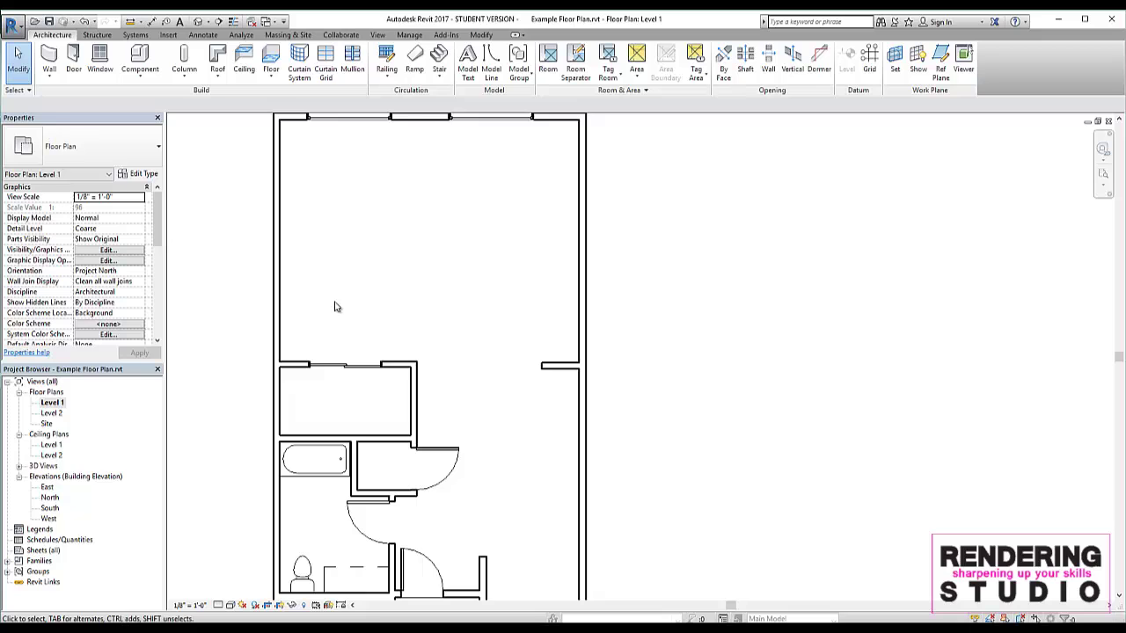
- Select the west exterior wall and Ctrl-add the north wall for a two-wall selection
scroll(352, 216, up, 2)
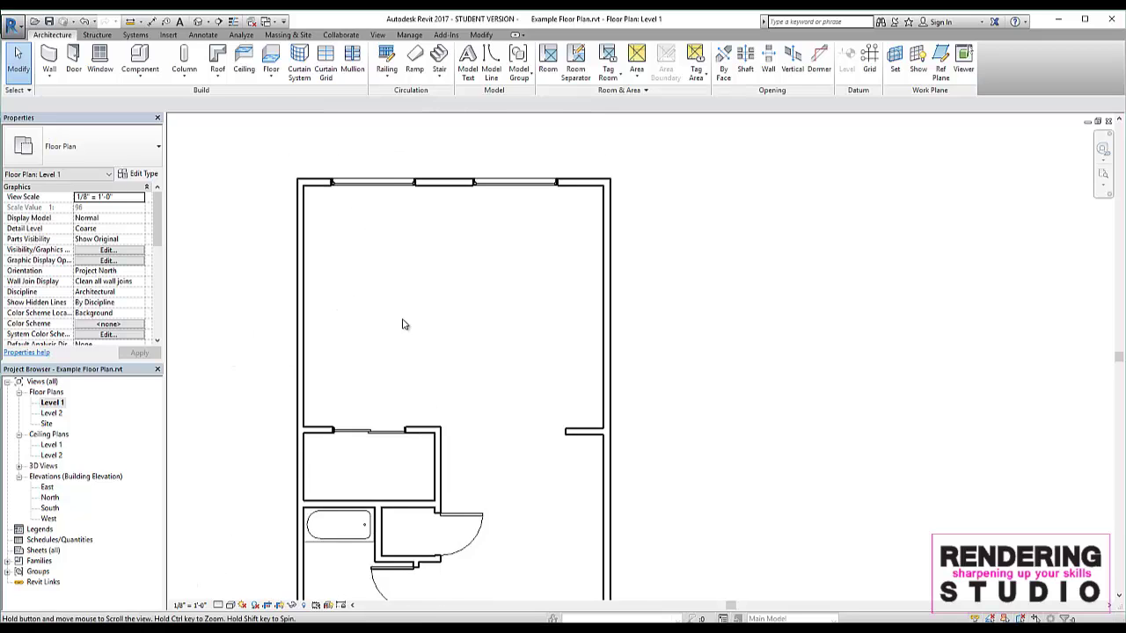
click(288, 249)
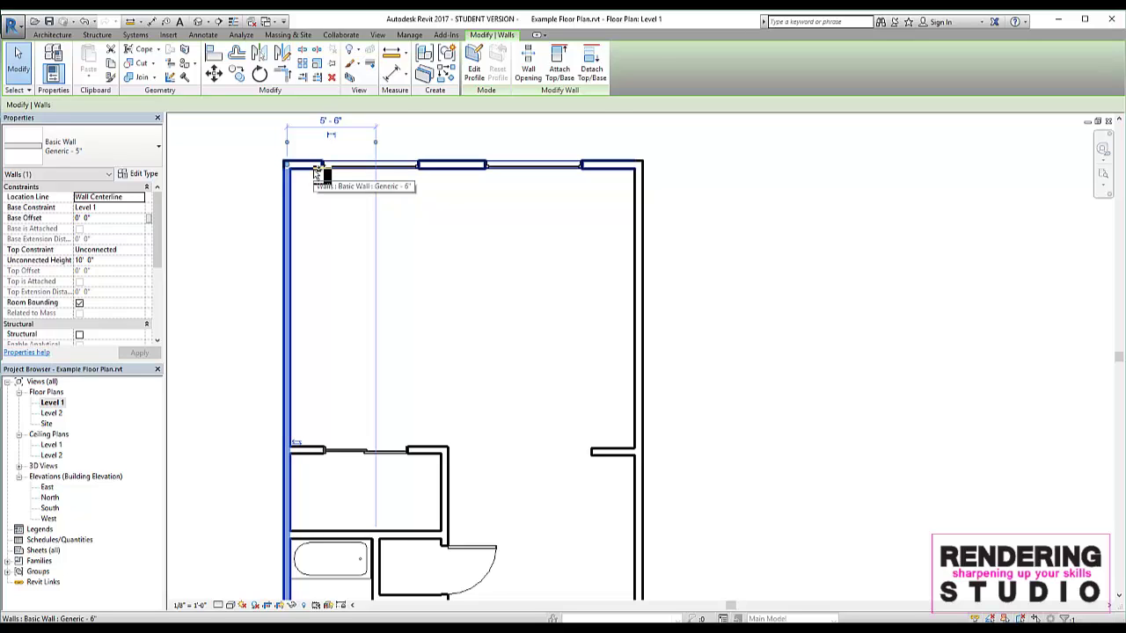
ctrl+click(316, 171)
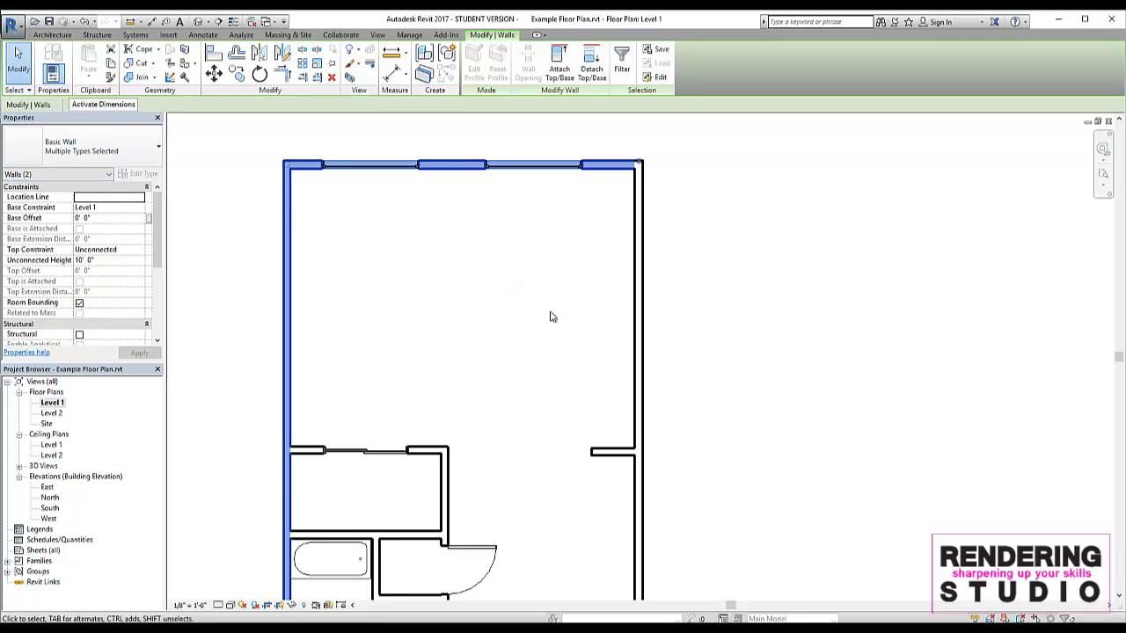
- Ctrl-add the right wall, stub wall, sliding door, bathtub and toilet to the selection
ctrl+click(637, 272)
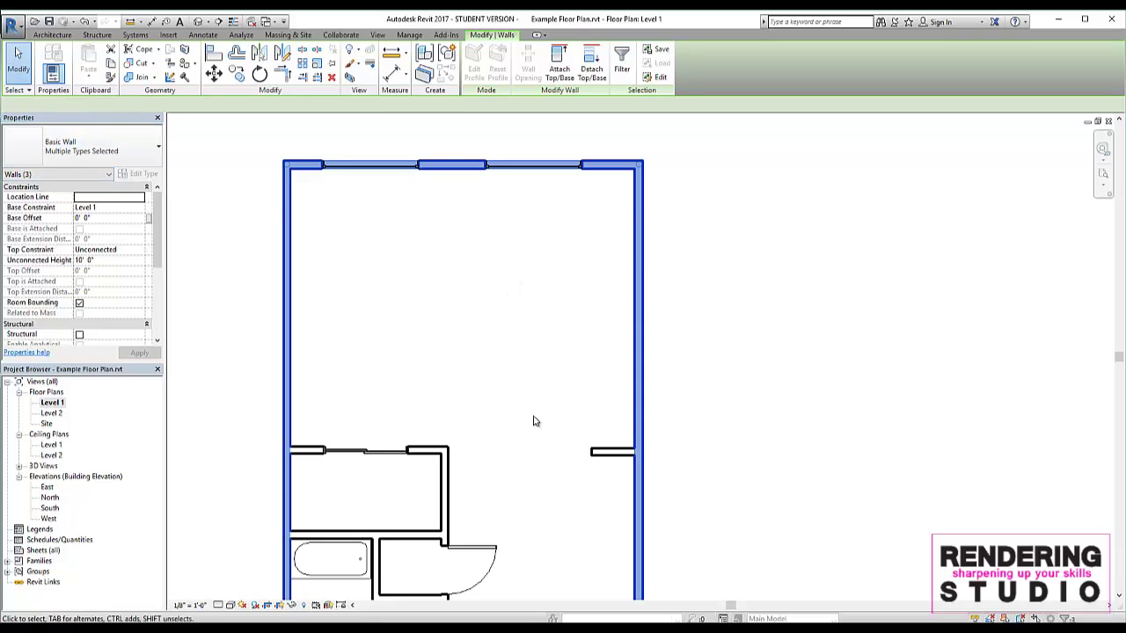
middle_drag(533, 421, 407, 234)
ctrl+click(573, 359)
scroll(490, 405, down, 2)
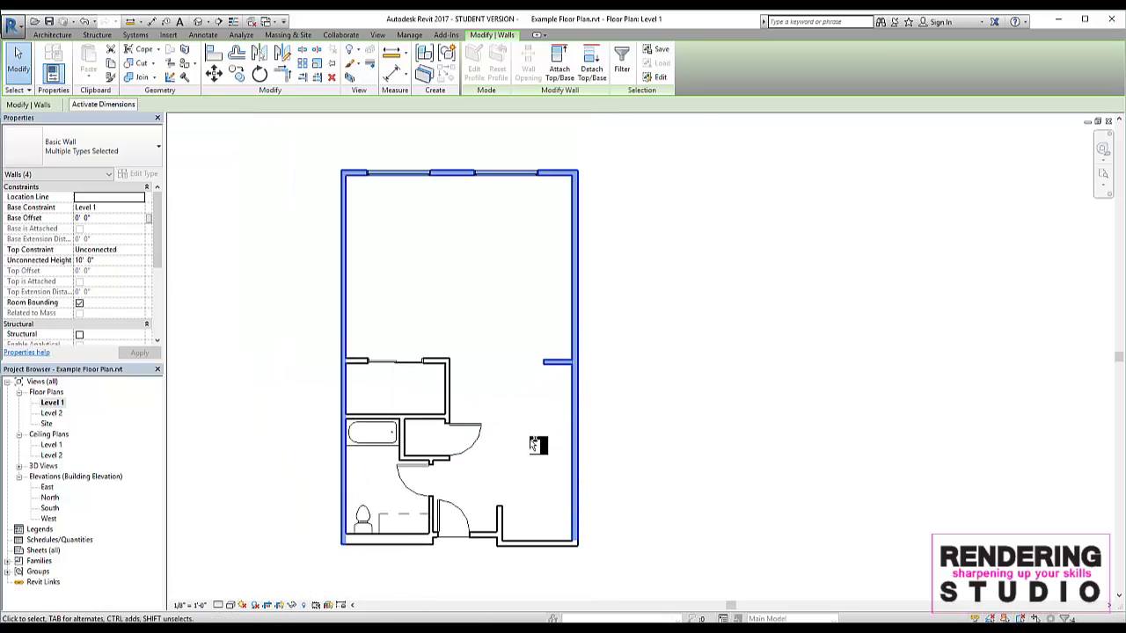
ctrl+click(401, 367)
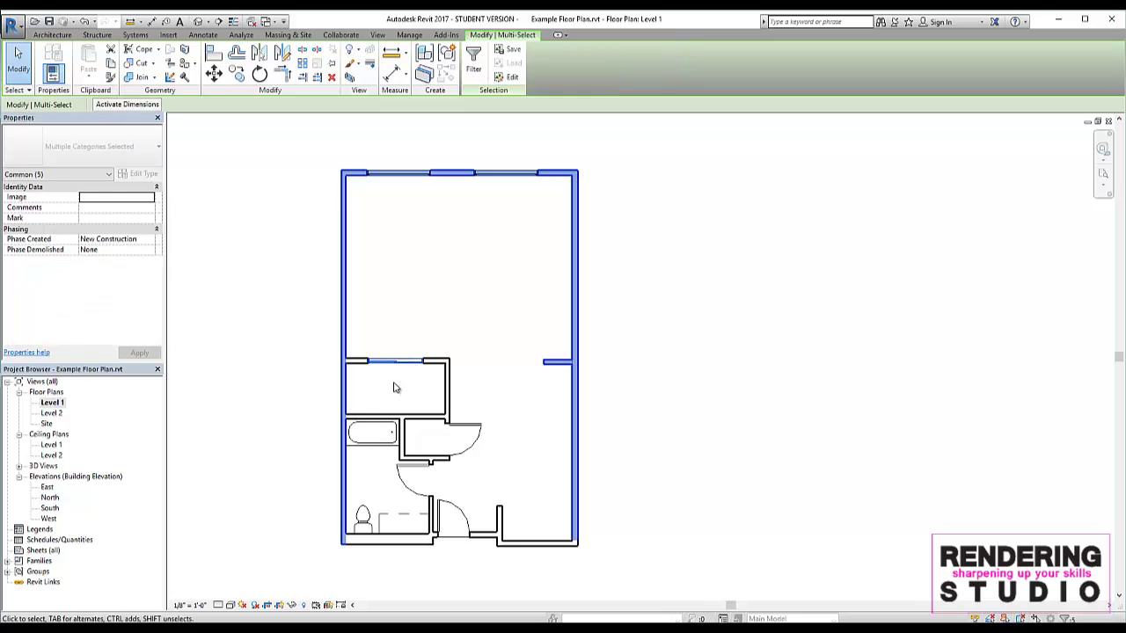
ctrl+click(383, 442)
ctrl+click(364, 519)
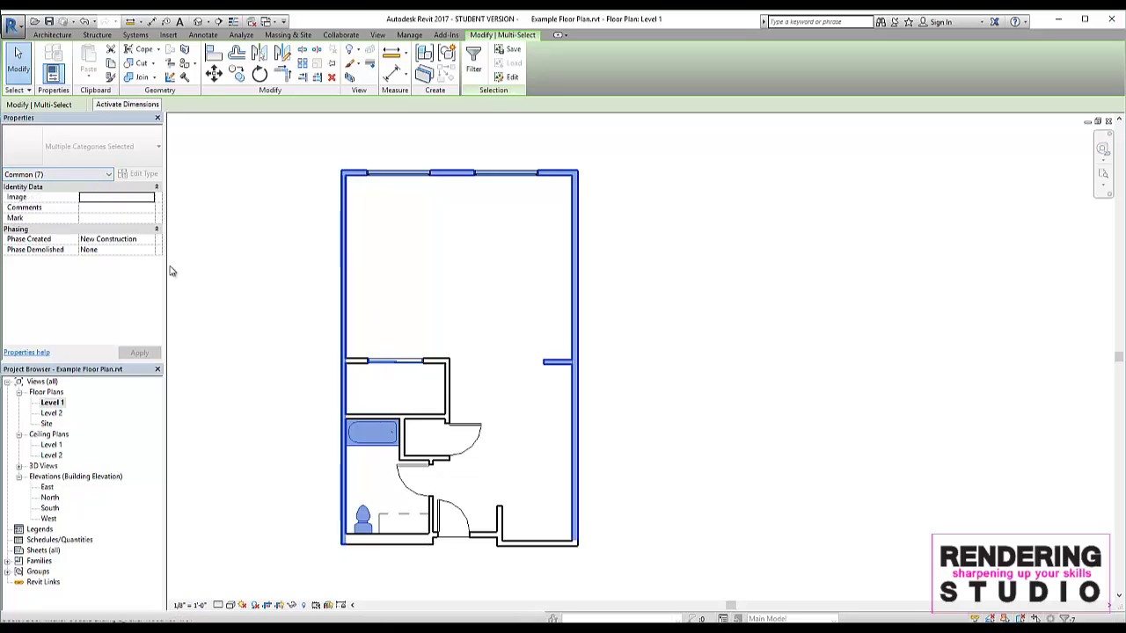
- Check the Properties category dropdown for the seven selected elements without filtering
click(96, 175)
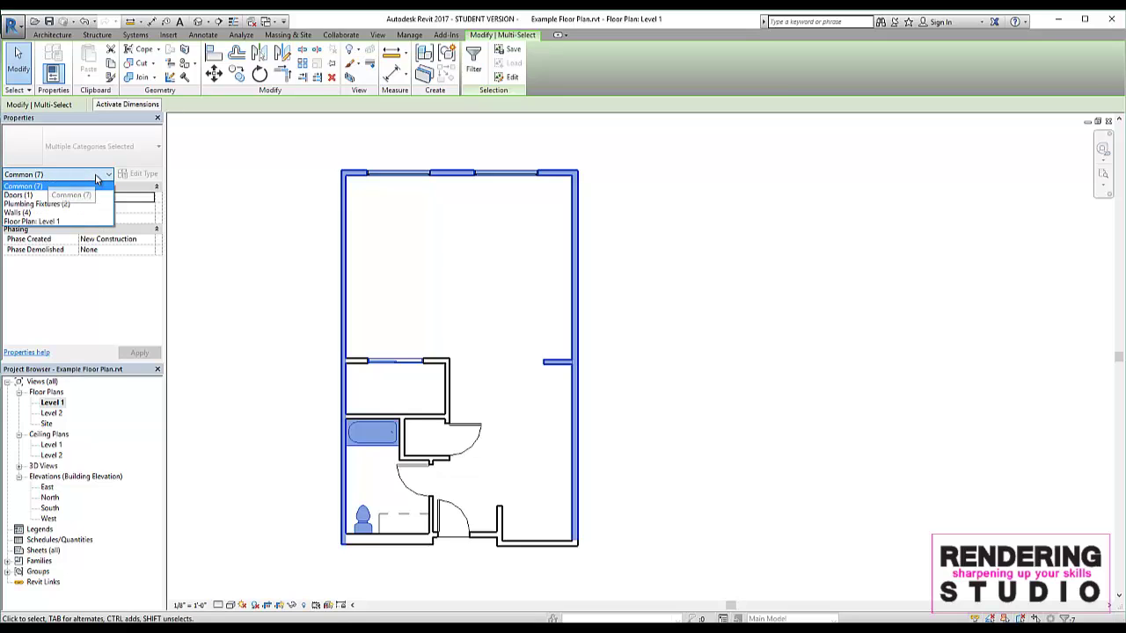
click(97, 175)
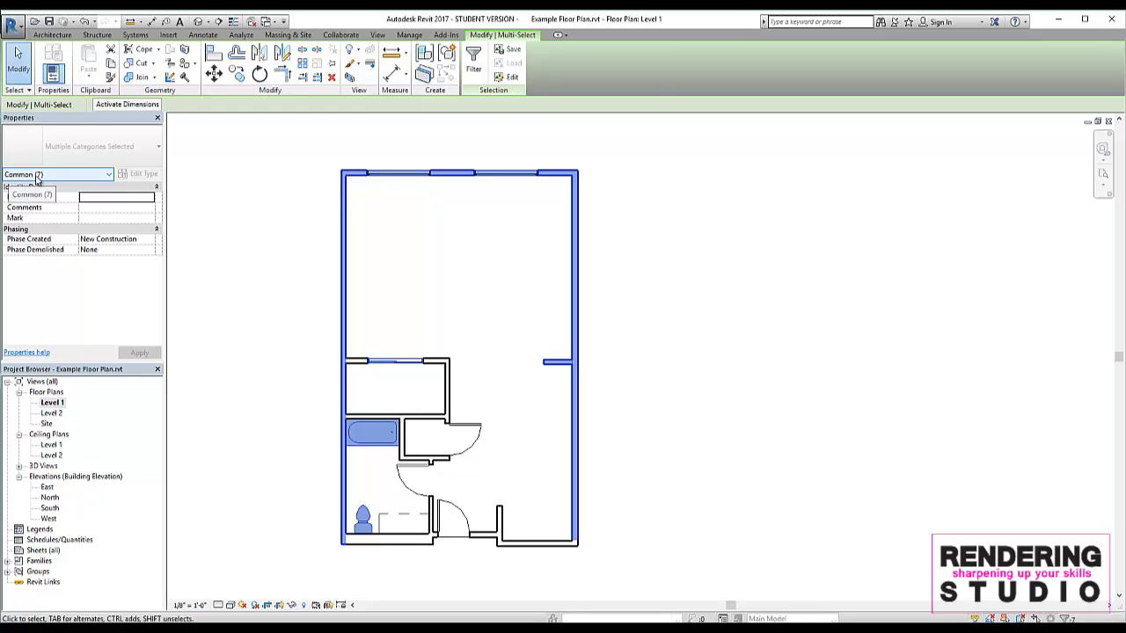
click(57, 176)
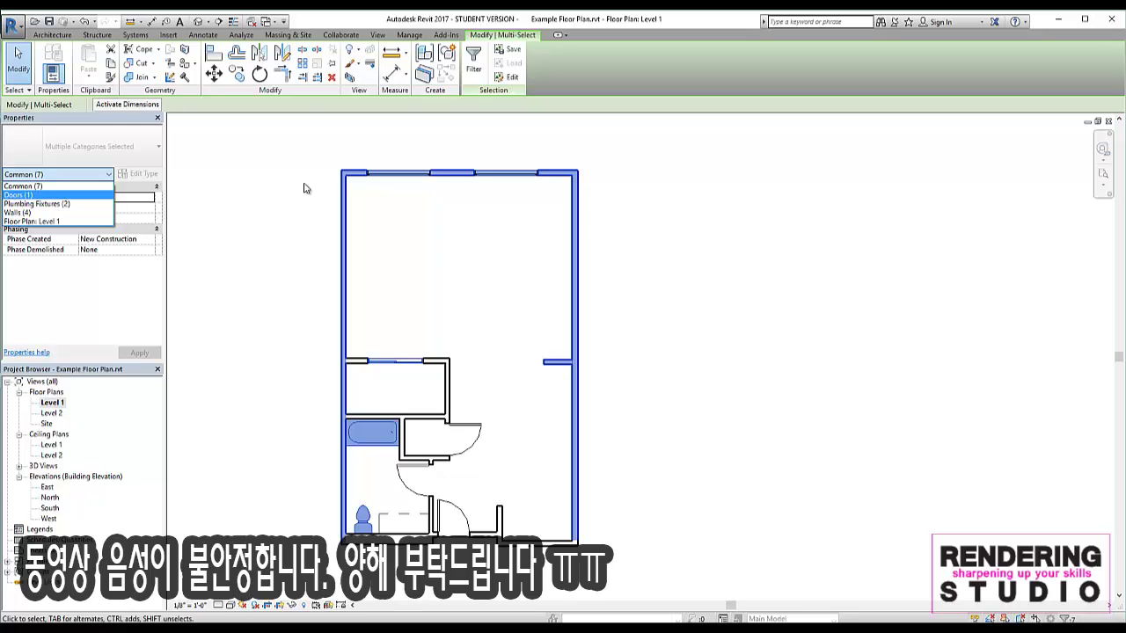
click(387, 255)
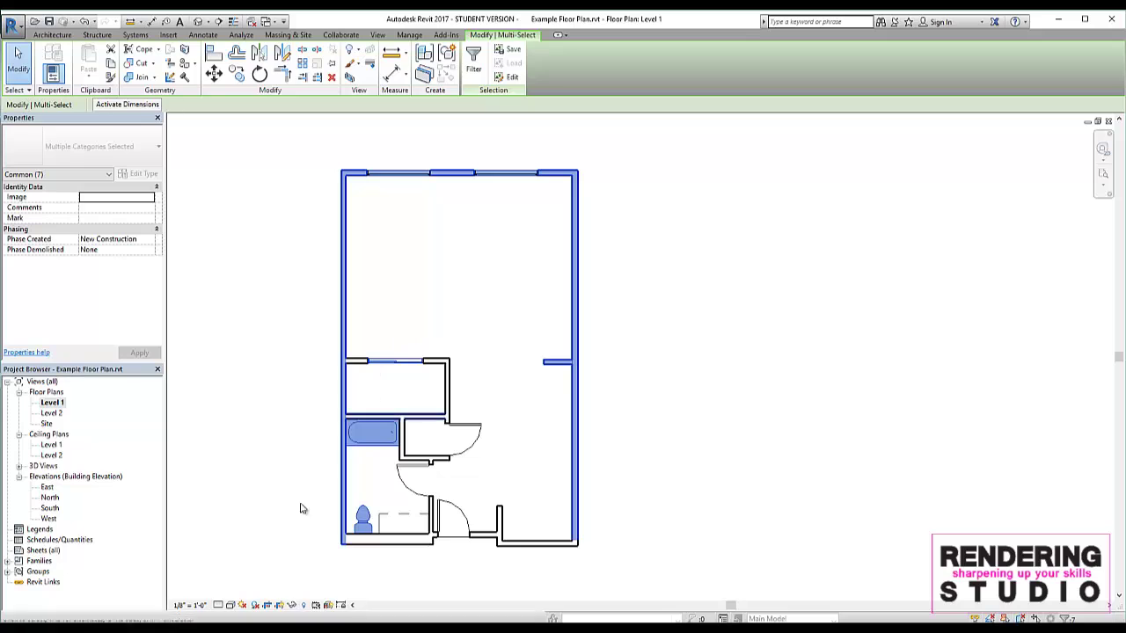
- Shift-remove the right, stub, top and left walls, the bathtub and a short wall, then clear
shift+click(582, 330)
shift+click(557, 362)
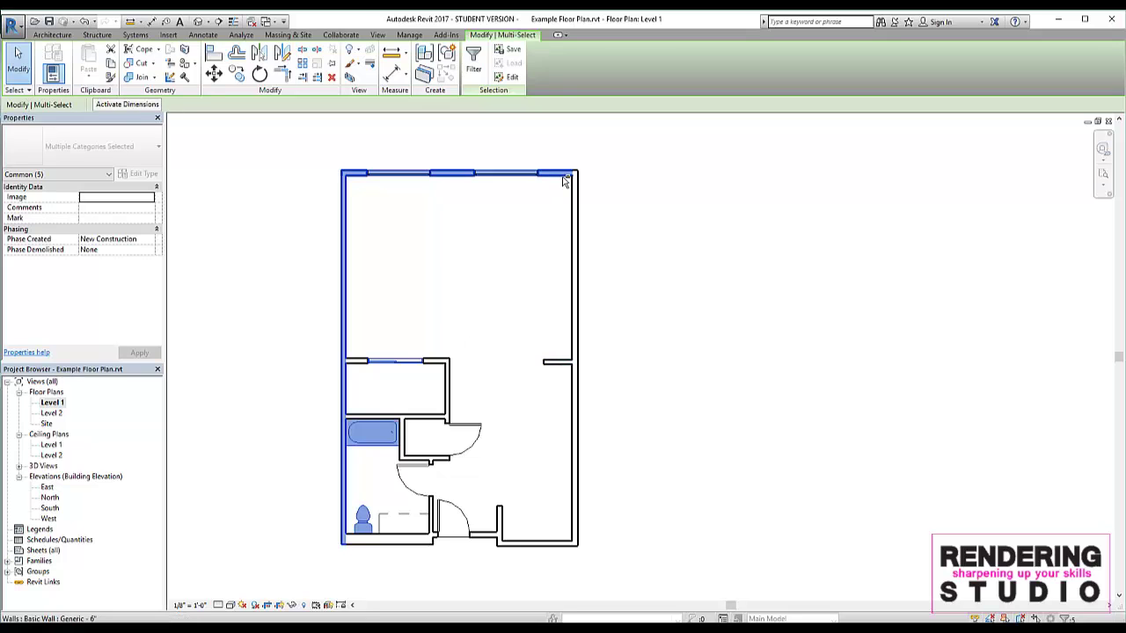
shift+click(564, 175)
shift+click(343, 255)
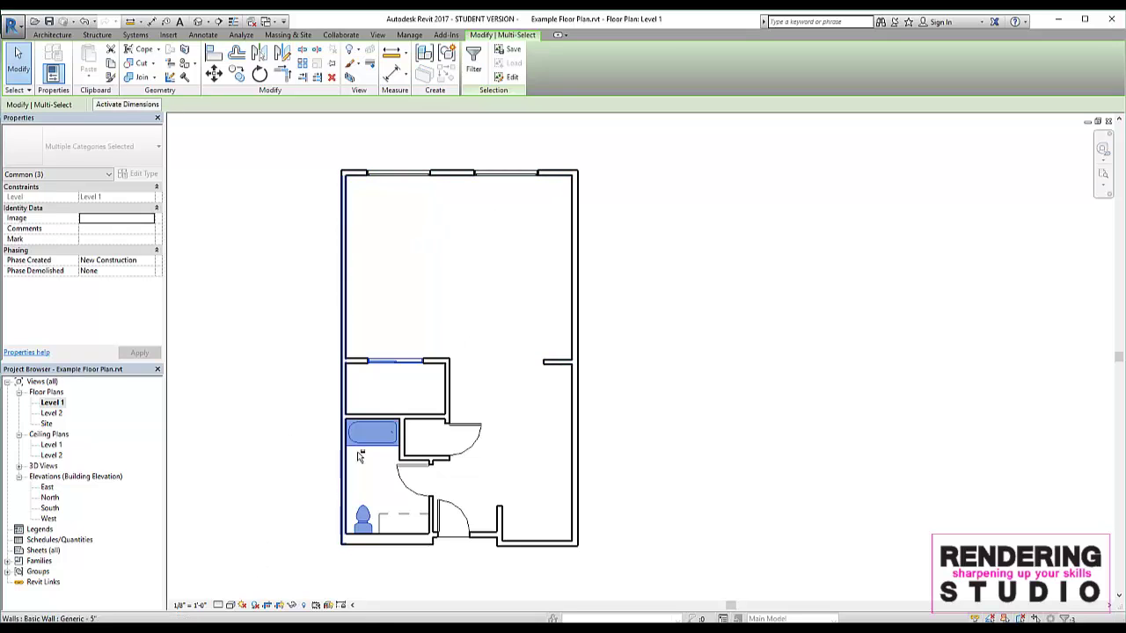
shift+click(372, 431)
shift+click(396, 361)
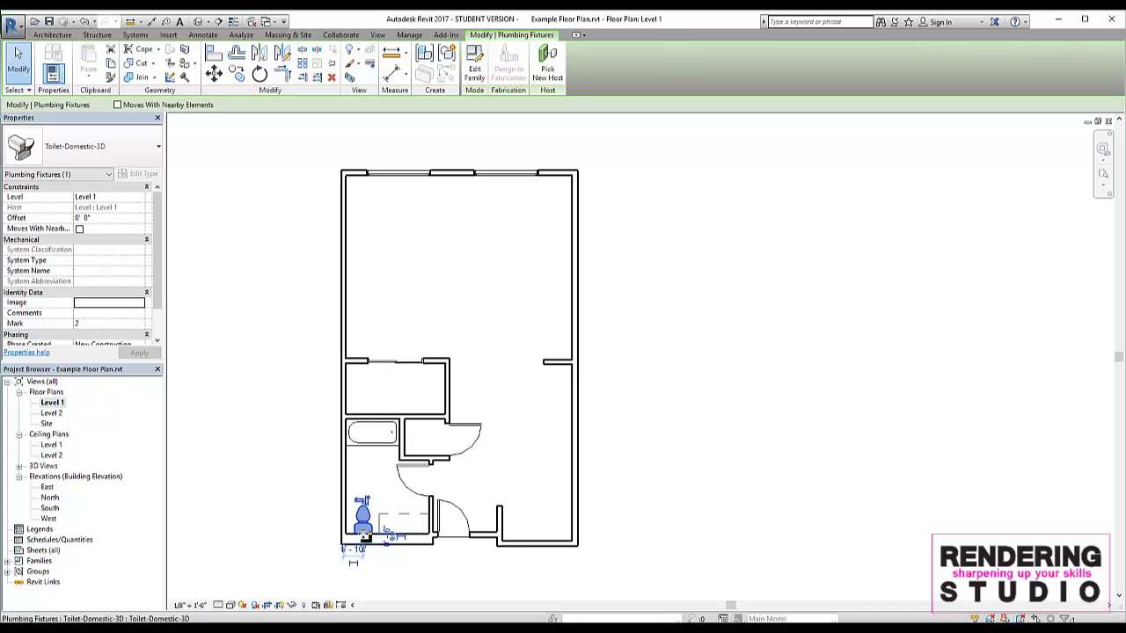
key(Escape)
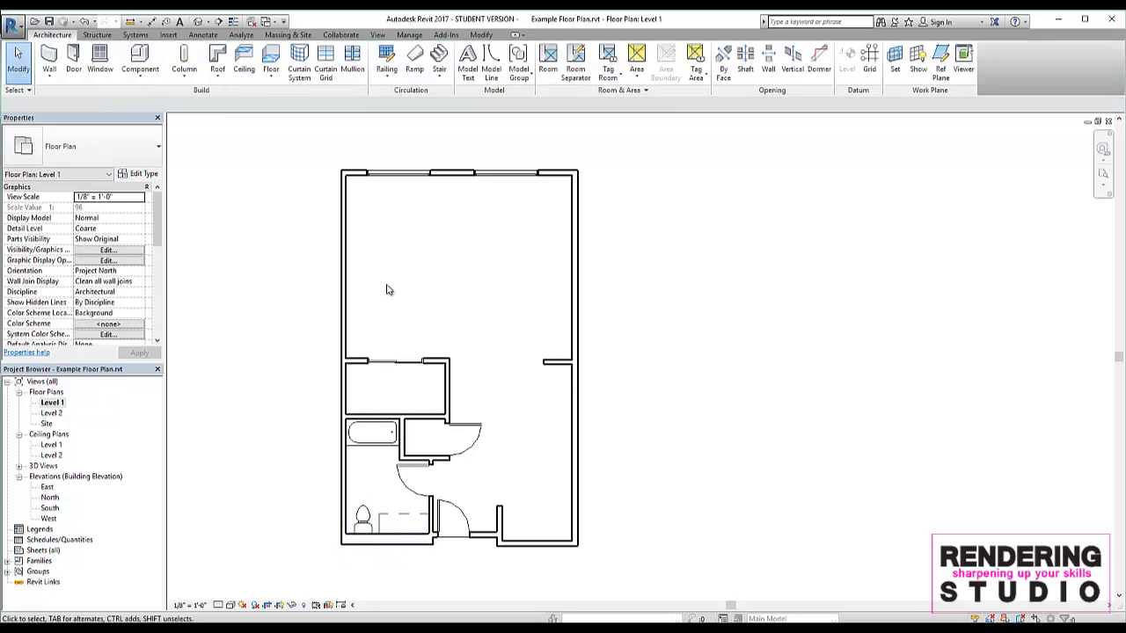
- Select the left, top, right and interior walls, then remove them again until none remain
click(344, 260)
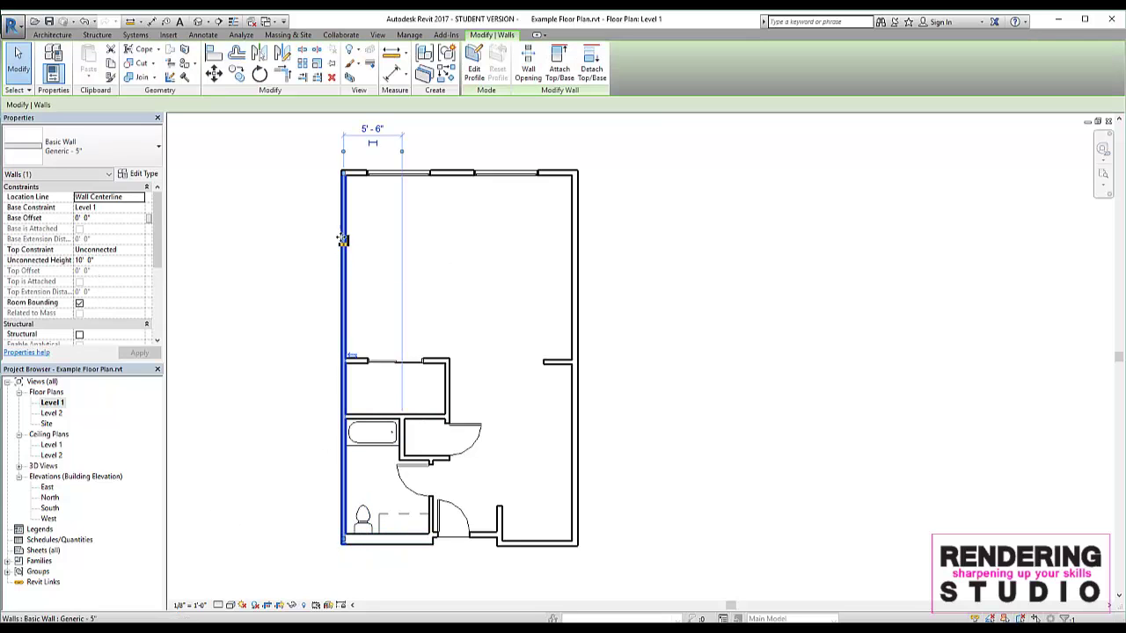
ctrl+click(360, 175)
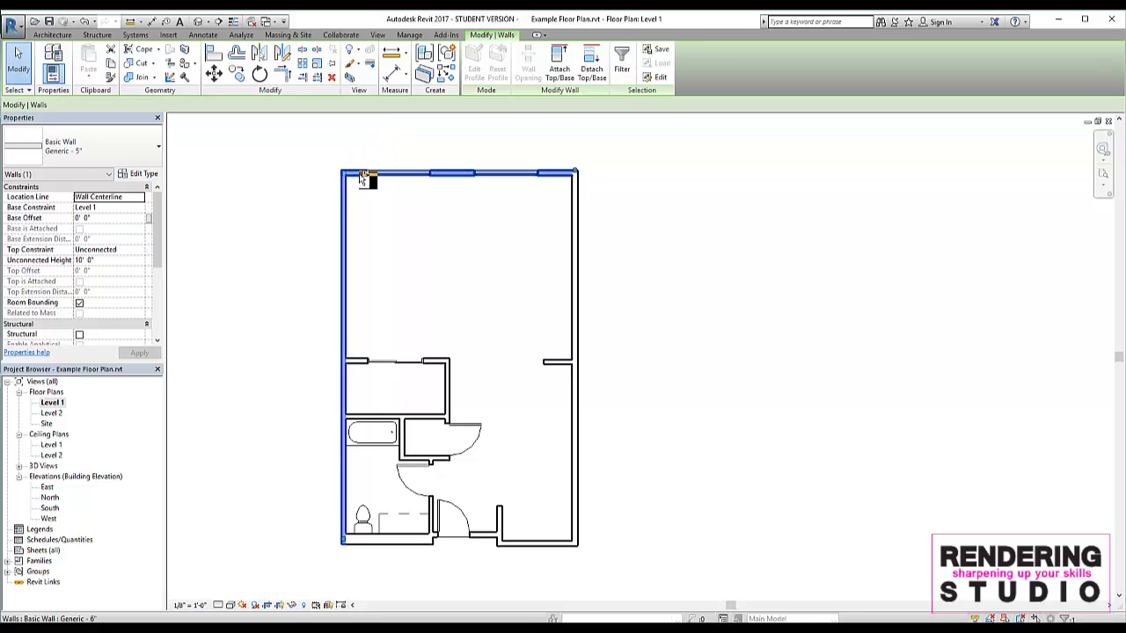
ctrl+click(575, 235)
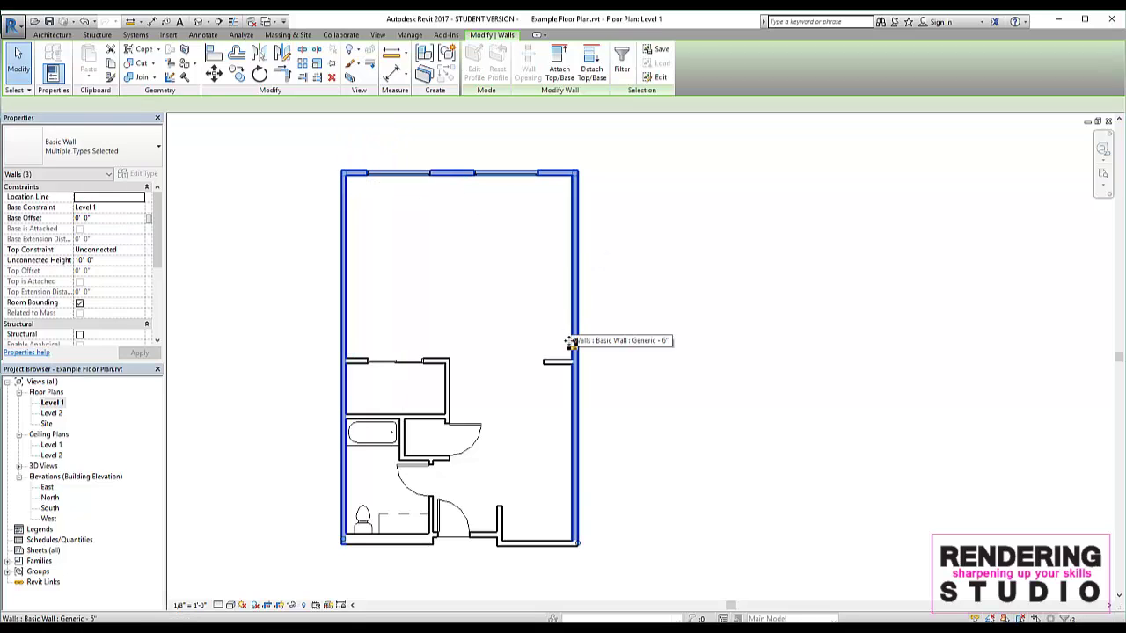
ctrl+click(564, 365)
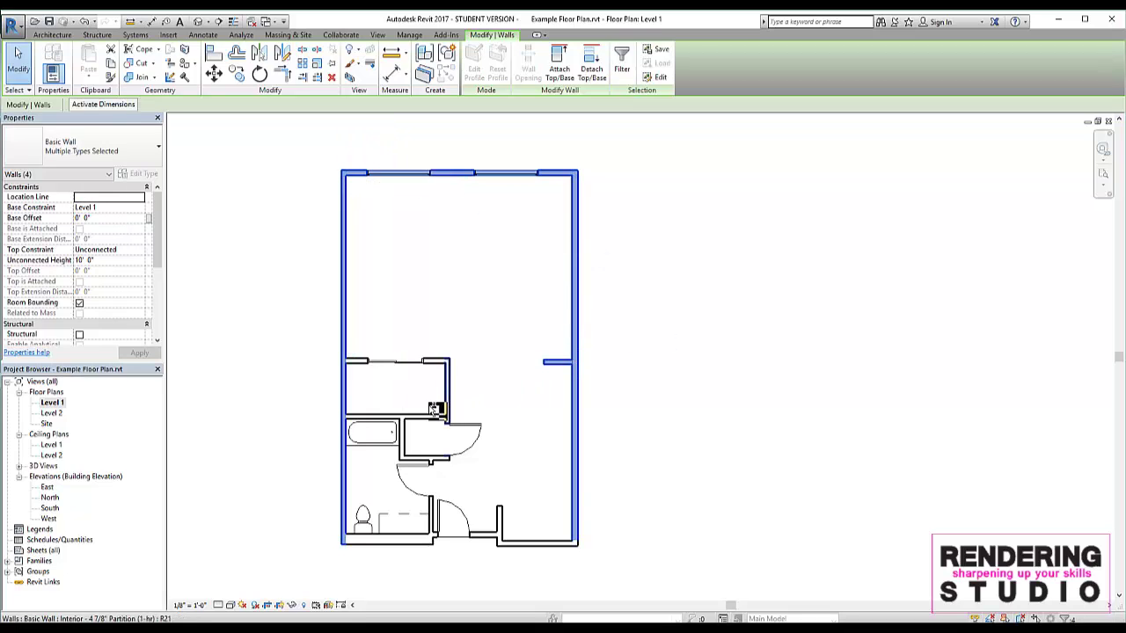
shift+click(552, 364)
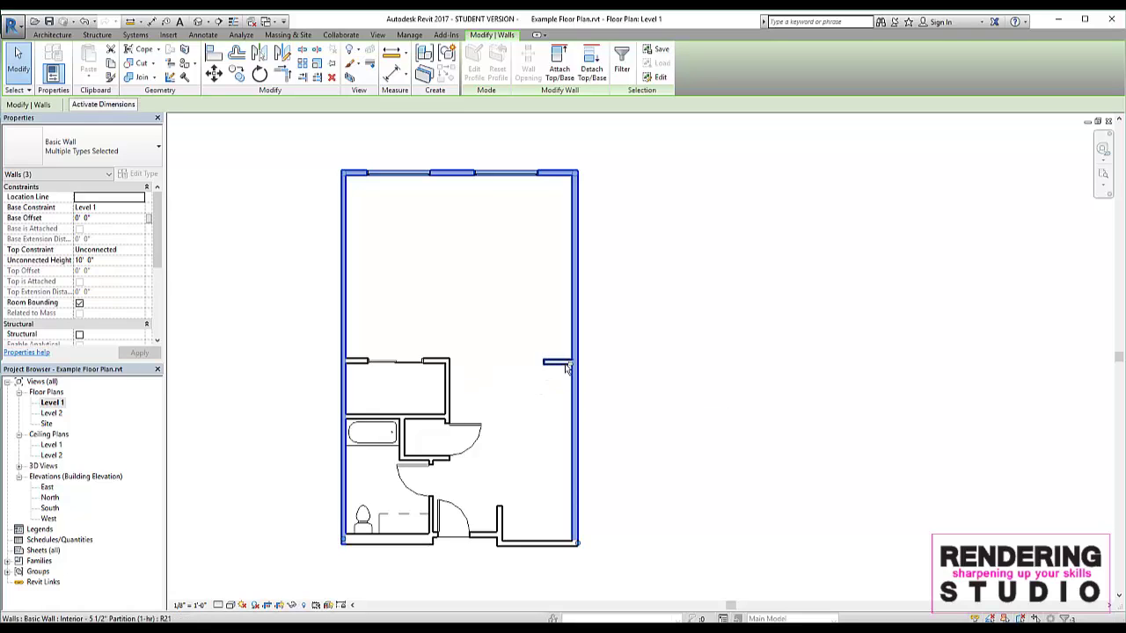
shift+click(577, 369)
shift+click(406, 175)
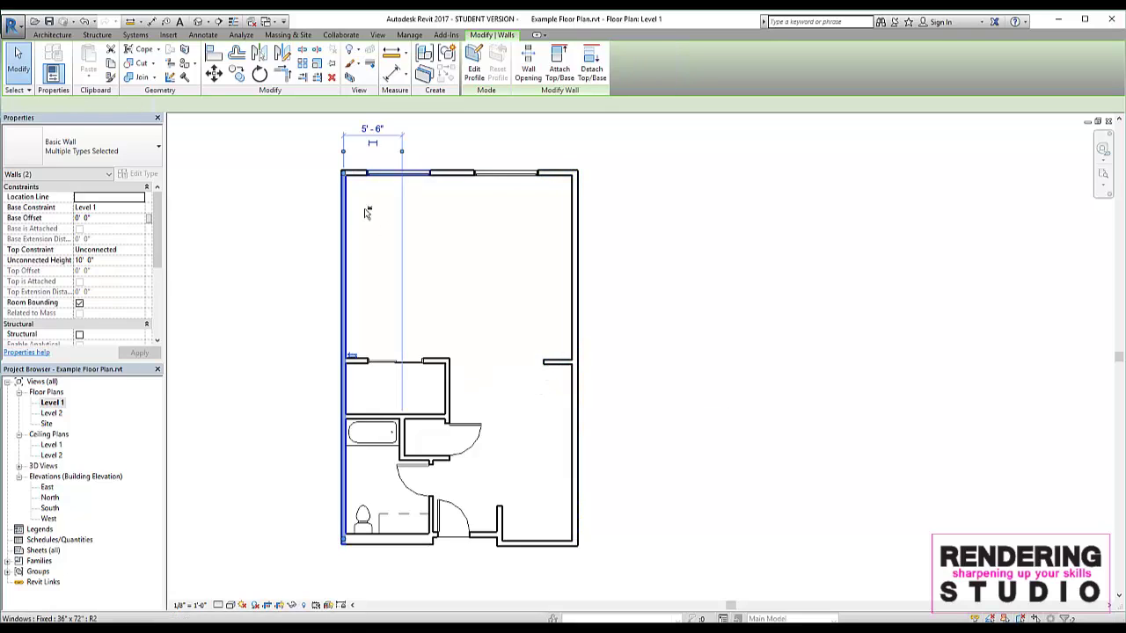
shift+click(346, 226)
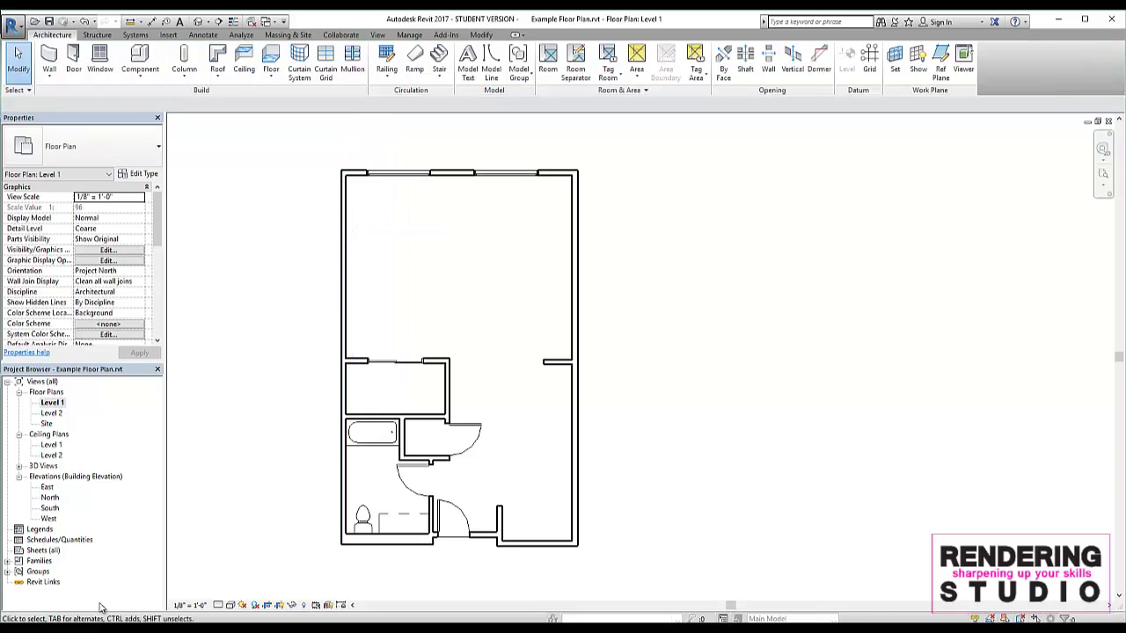
scroll(354, 392, up, 1)
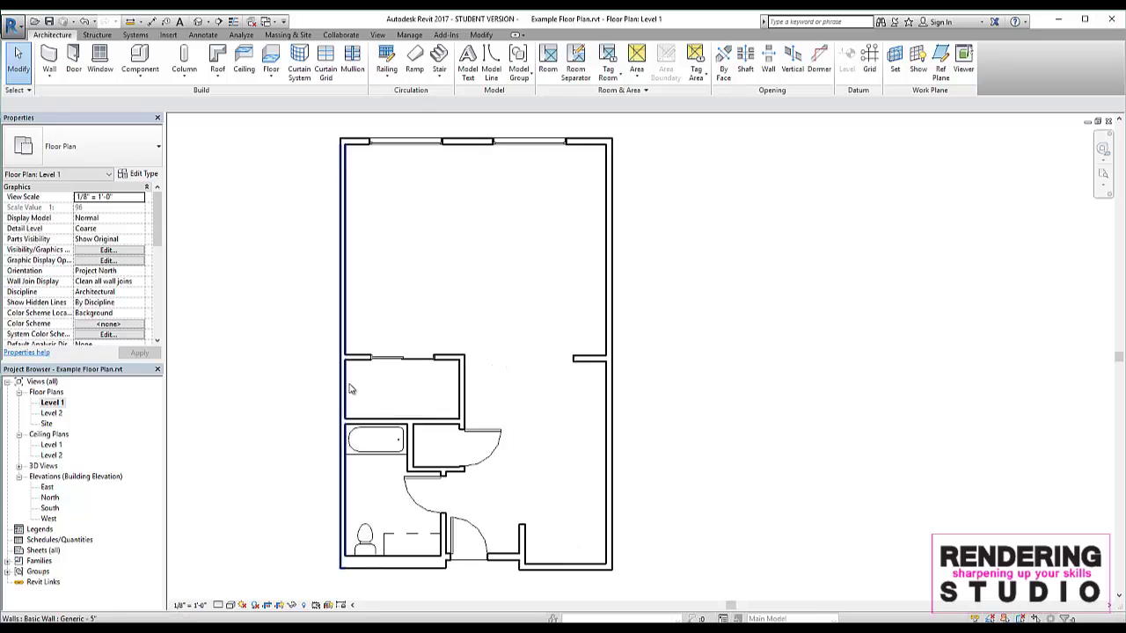
scroll(355, 387, up, 2)
scroll(351, 381, up, 2)
scroll(351, 381, down, 4)
scroll(348, 352, down, 2)
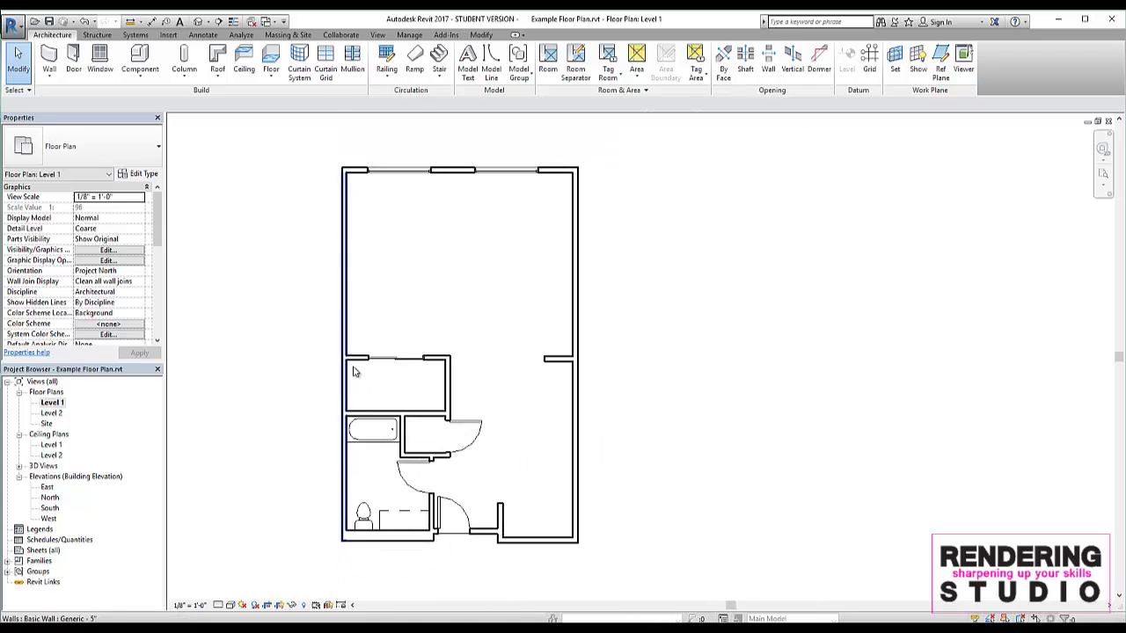
scroll(348, 342, up, 3)
scroll(348, 337, up, 1)
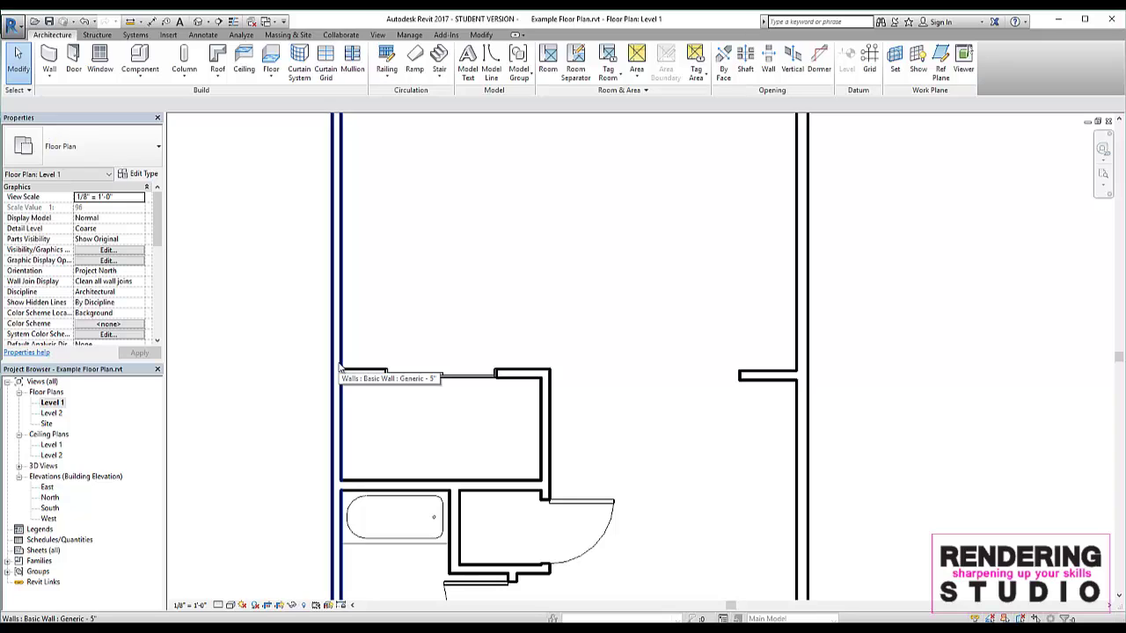
key(Tab)
scroll(340, 368, down, 1)
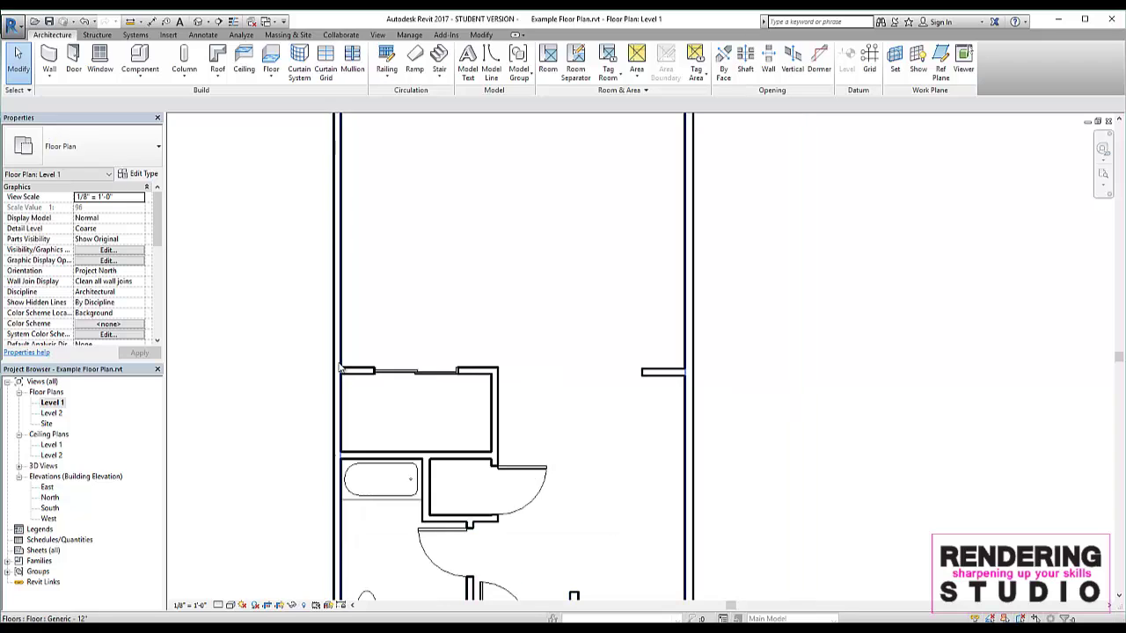
scroll(340, 367, up, 1)
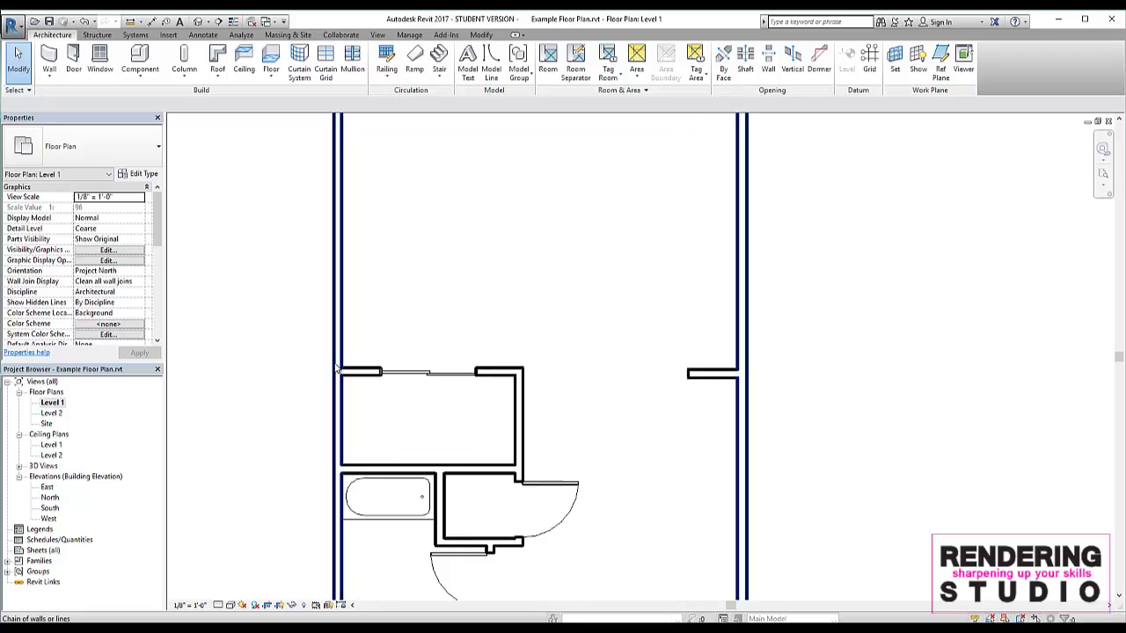
scroll(348, 343, up, 1)
scroll(357, 306, up, 1)
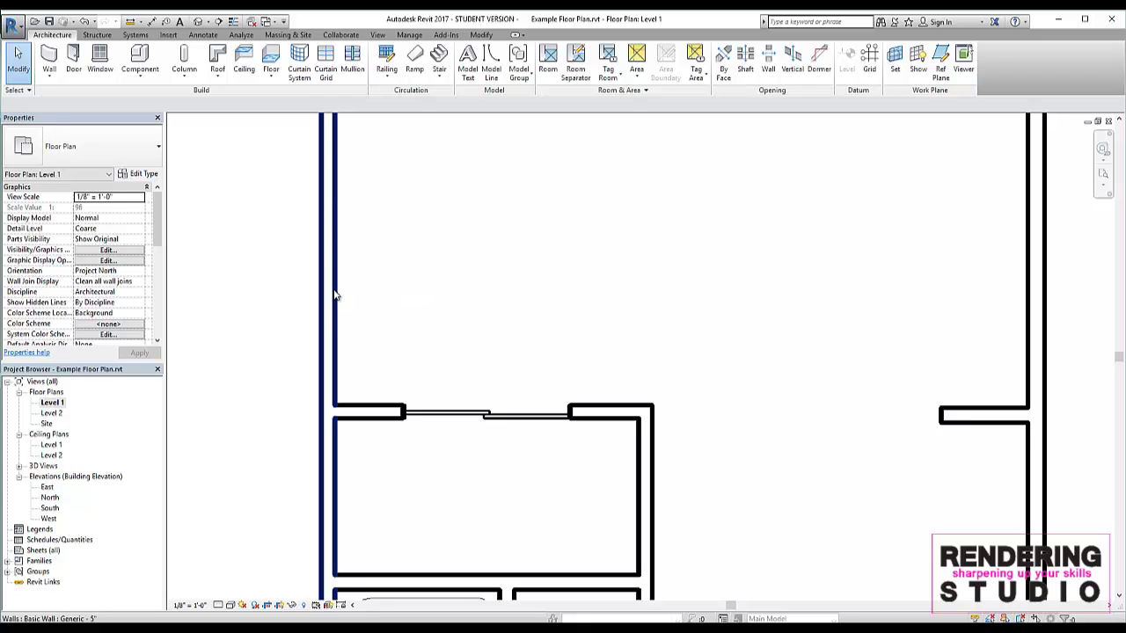
- In Visibility/Graphic Overrides (VG), override the Walls cut line weight to 1 for Level 1
key(v)
key(g)
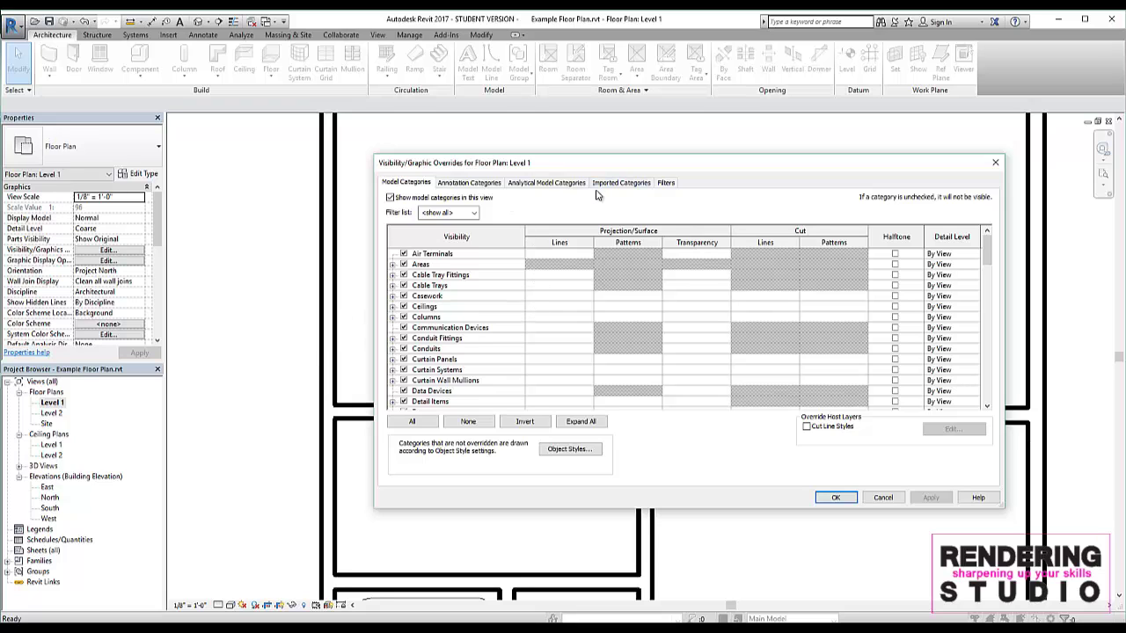
drag(604, 171, 535, 161)
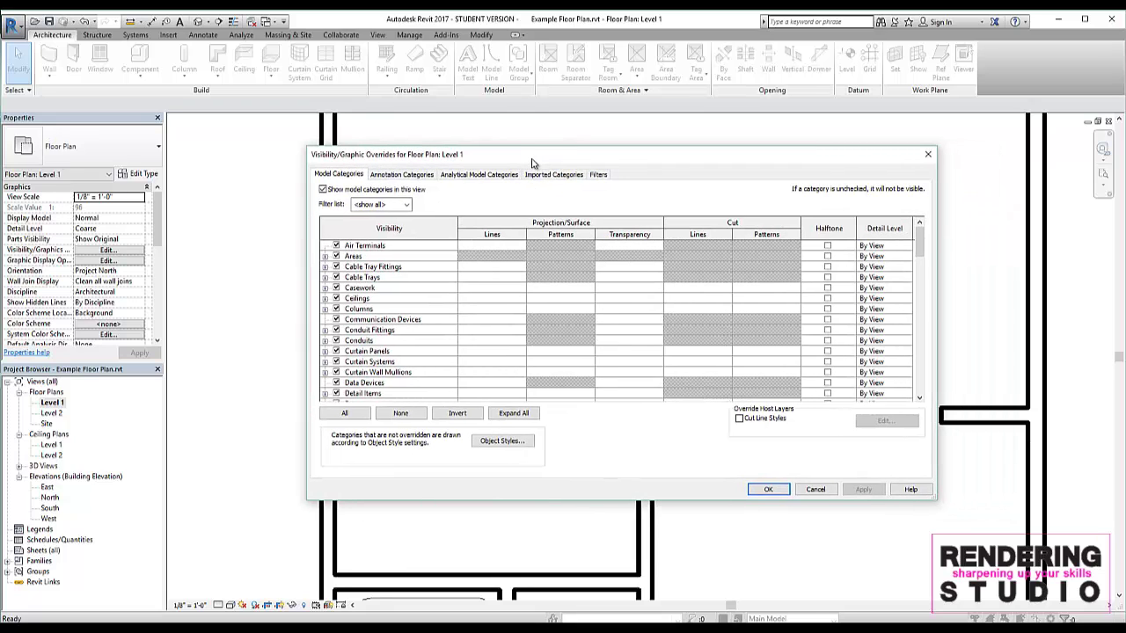
scroll(805, 290, down, 1)
drag(920, 250, 917, 402)
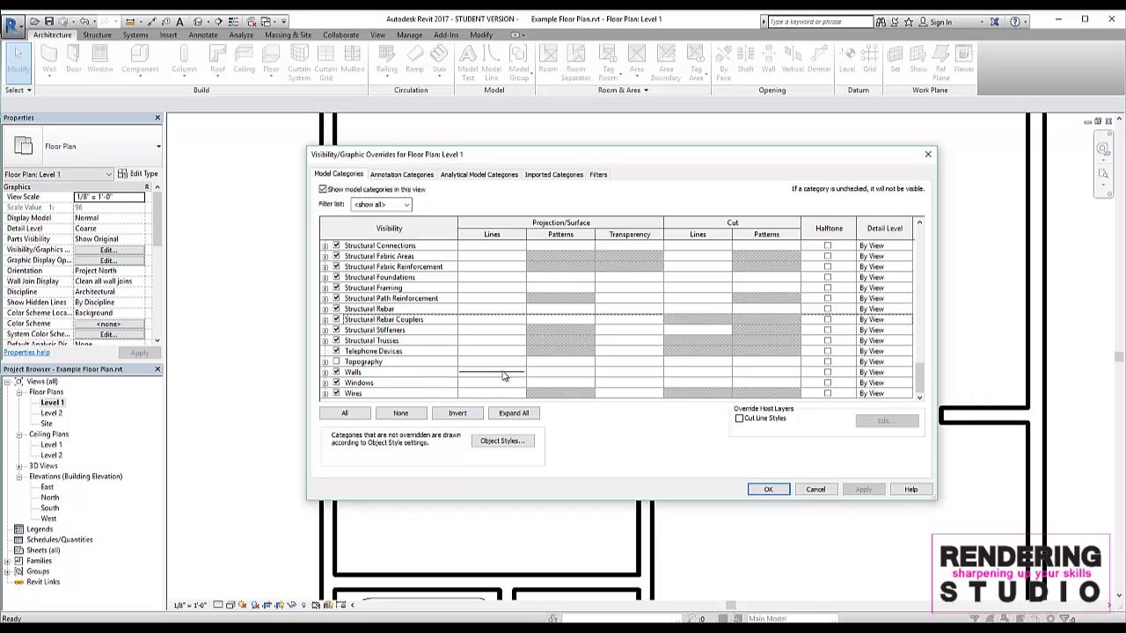
click(684, 374)
click(681, 373)
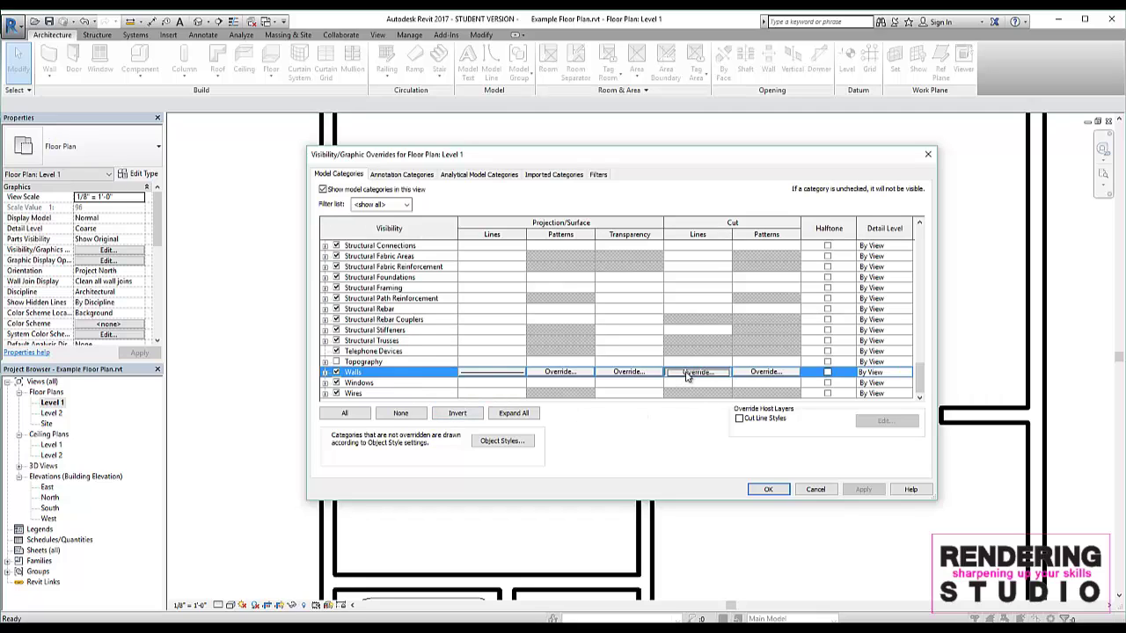
click(332, 340)
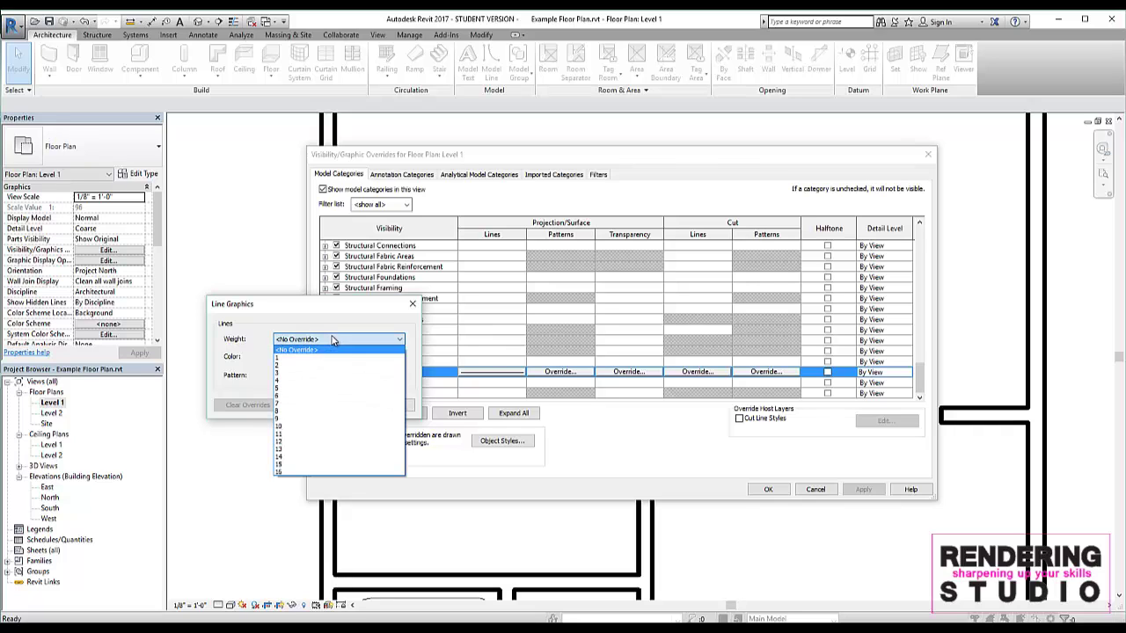
click(325, 357)
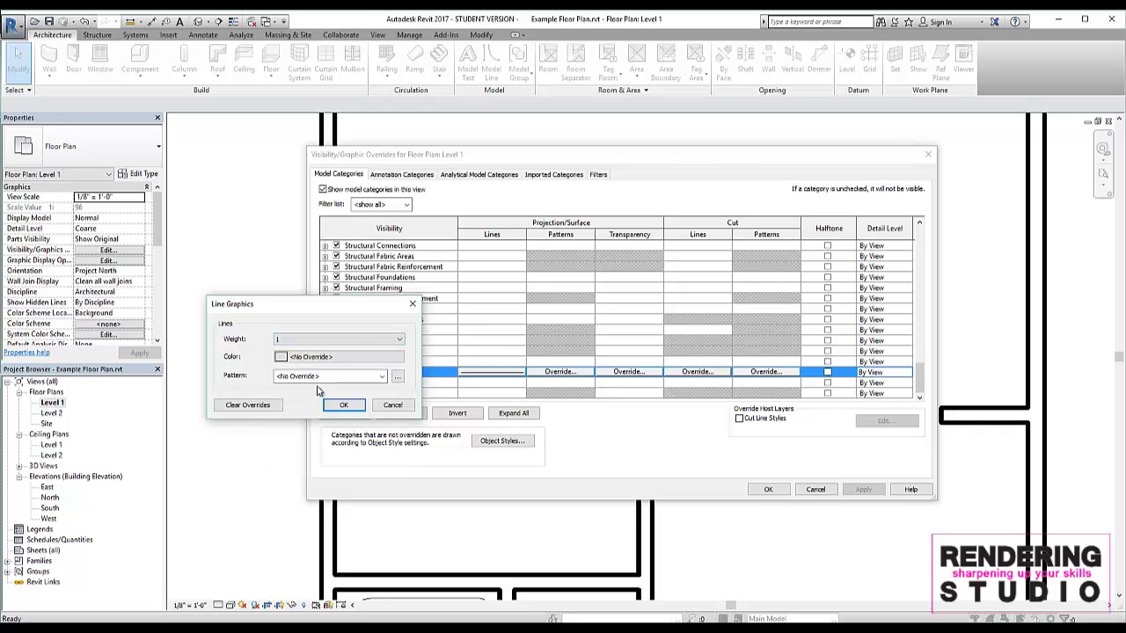
click(342, 404)
click(768, 489)
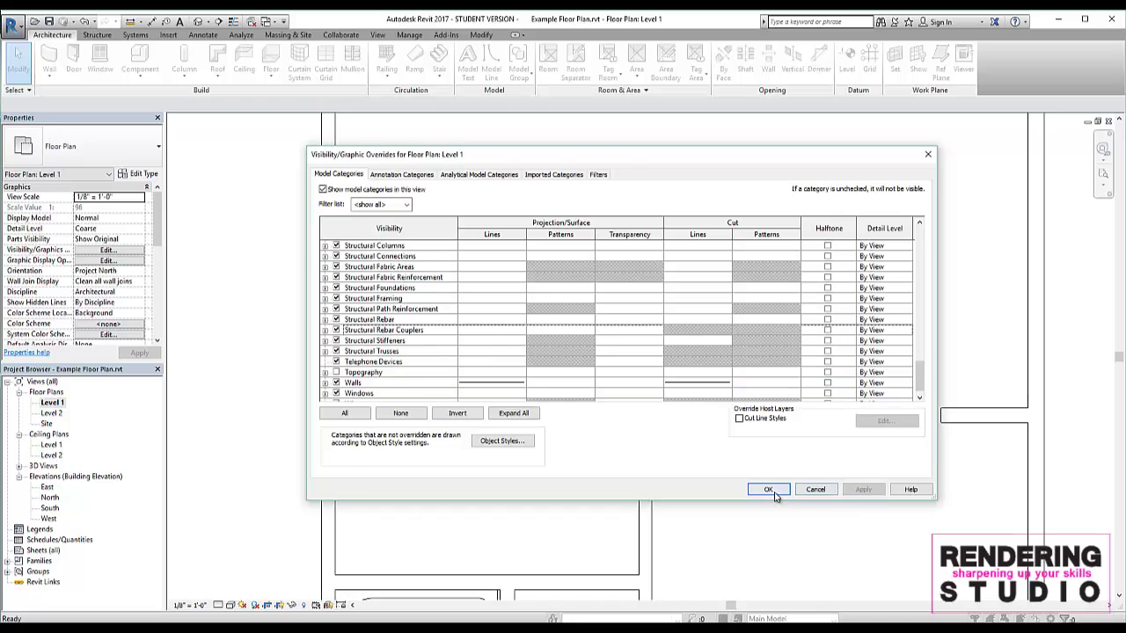
- Zoom and pan around the Level 1 plan until the whole studio floor plan is in view
scroll(445, 395, down, 1)
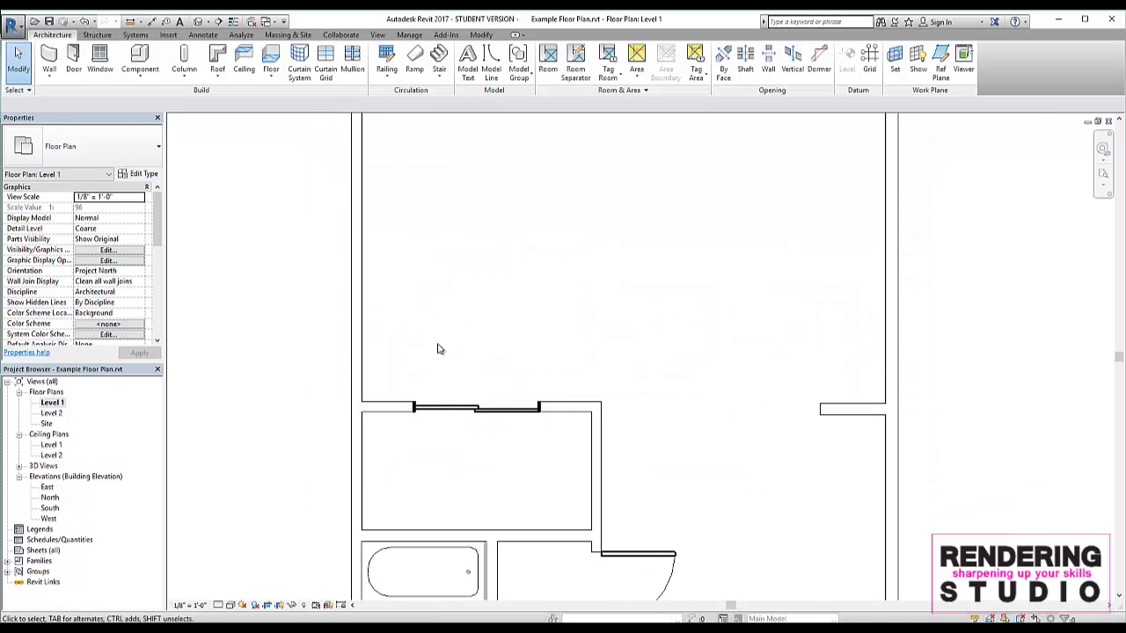
scroll(374, 420, up, 1)
scroll(369, 402, down, 1)
scroll(337, 244, up, 1)
scroll(349, 275, up, 1)
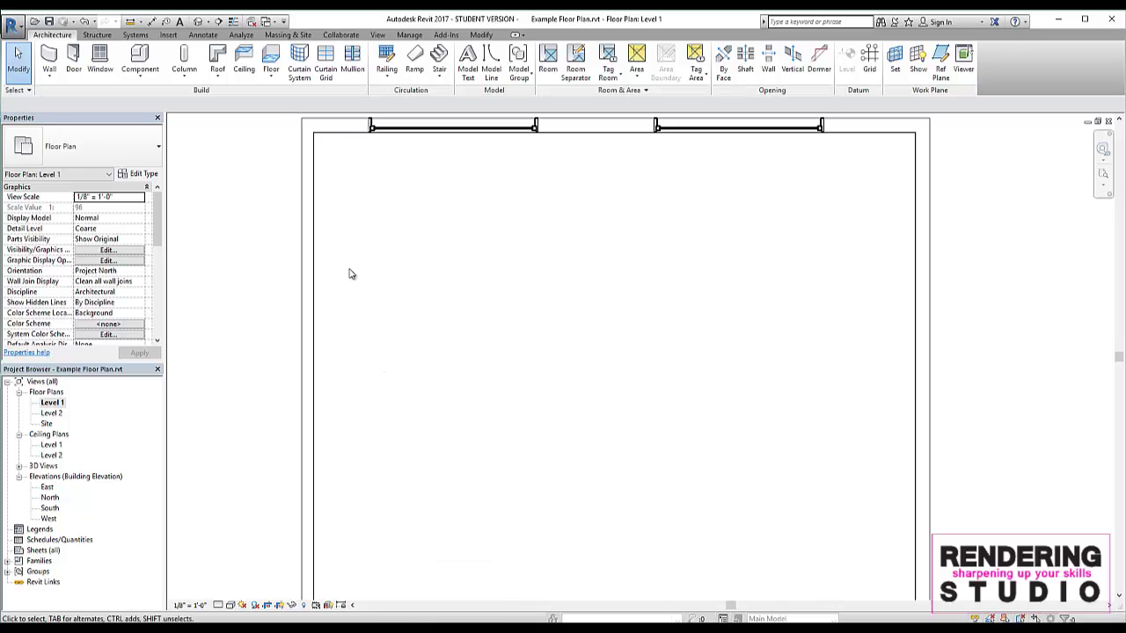
scroll(314, 261, down, 1)
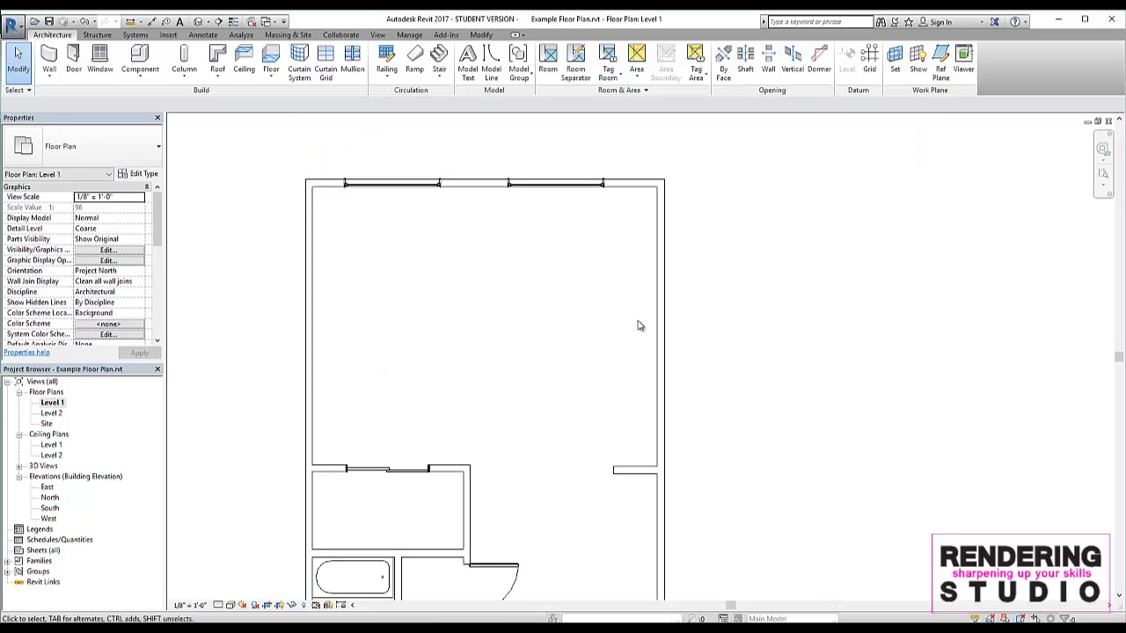
scroll(308, 400, down, 1)
middle_drag(432, 364, 457, 283)
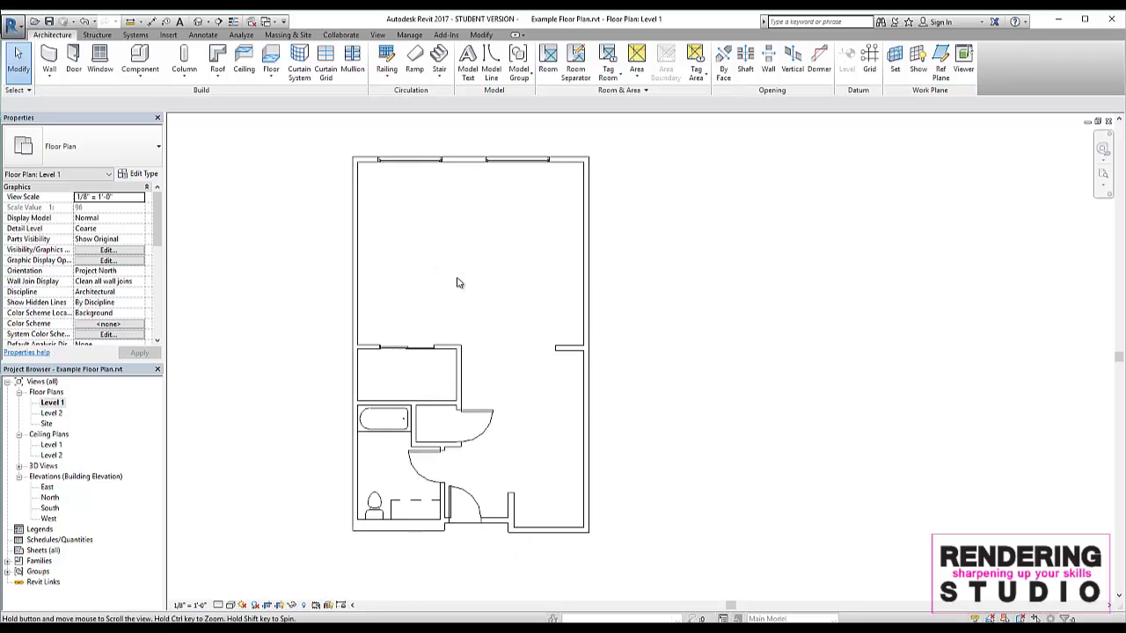
scroll(340, 327, up, 1)
scroll(339, 334, up, 1)
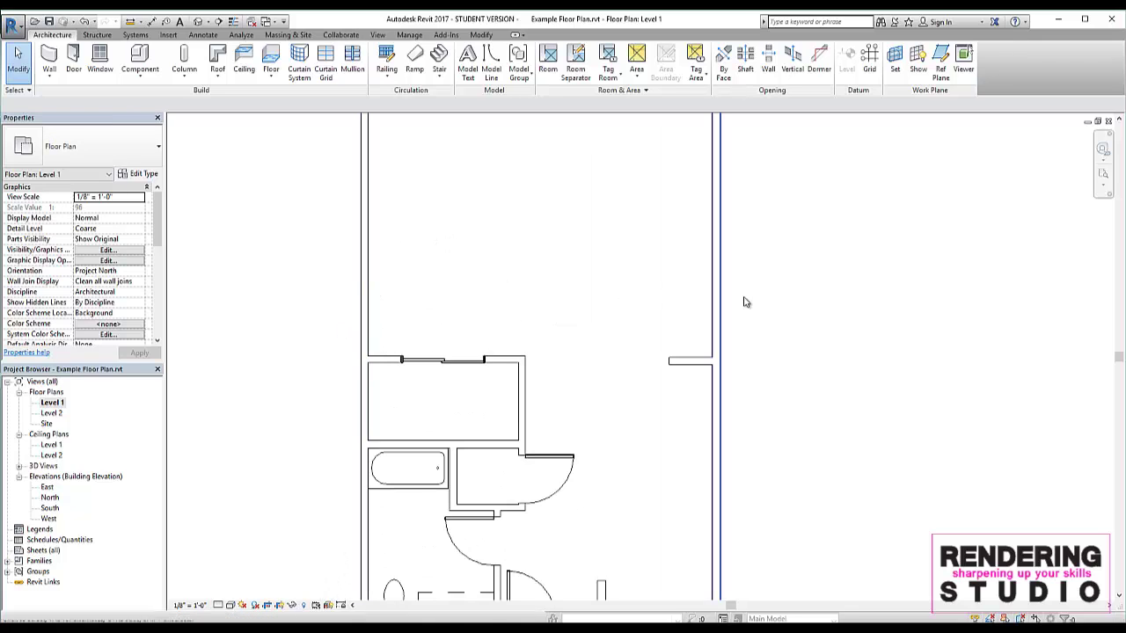
middle_drag(538, 334, 458, 432)
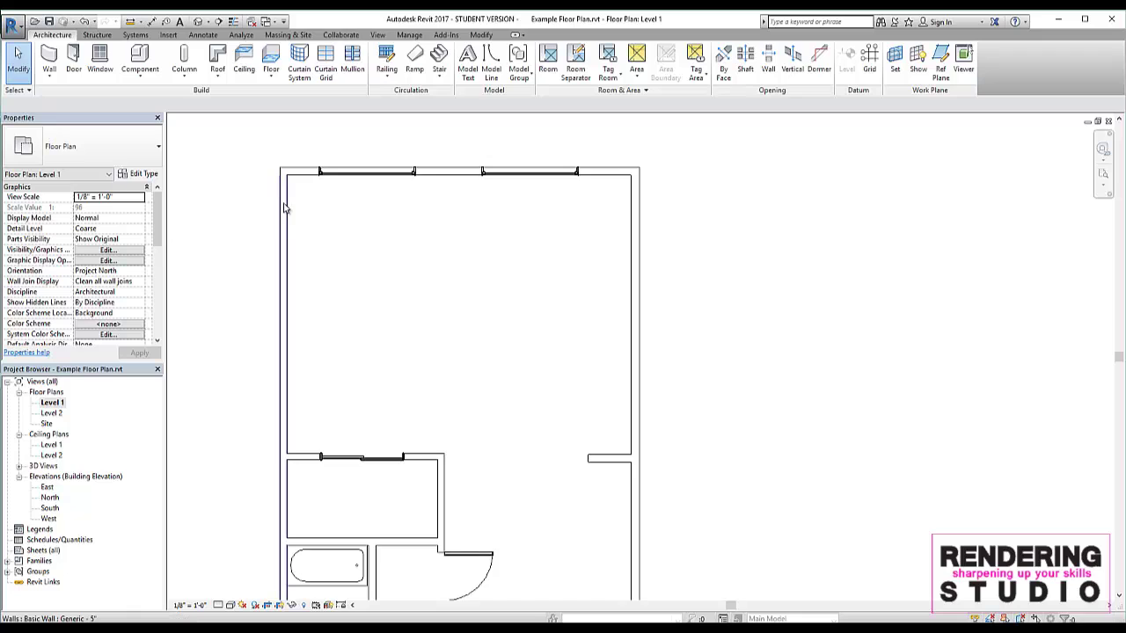
scroll(284, 215, up, 3)
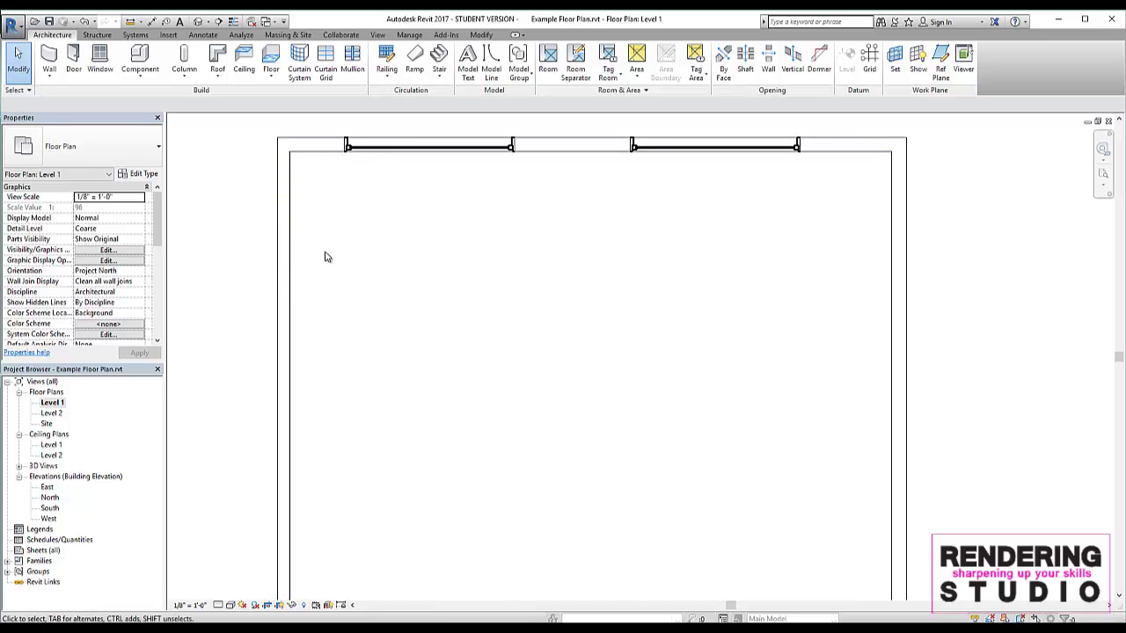
scroll(355, 306, down, 2)
middle_drag(364, 381, 424, 306)
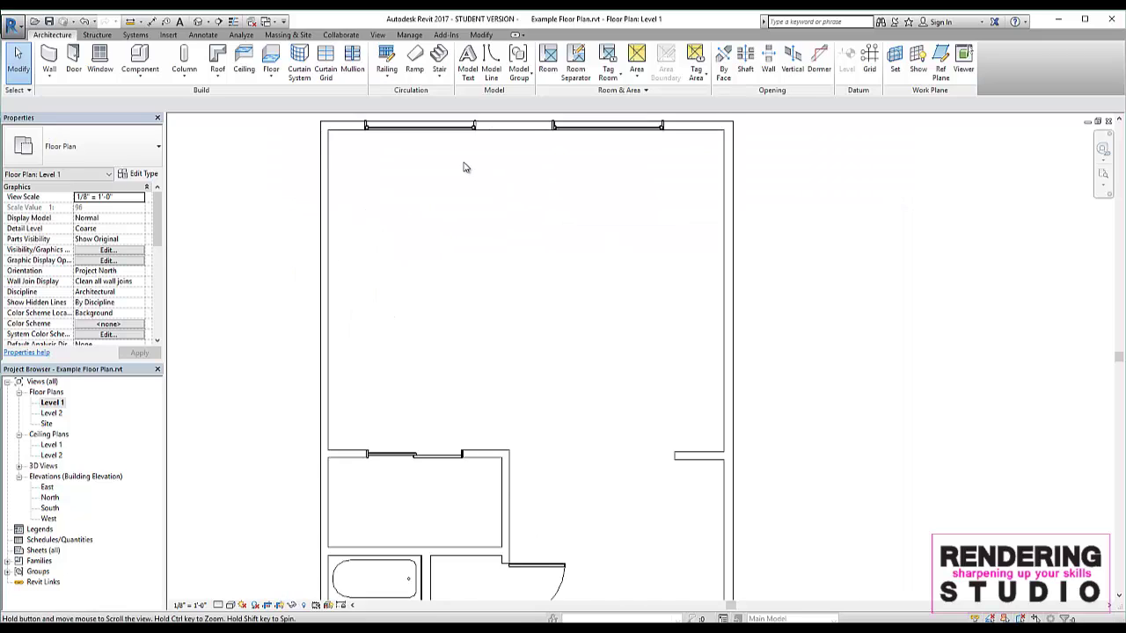
scroll(361, 387, up, 2)
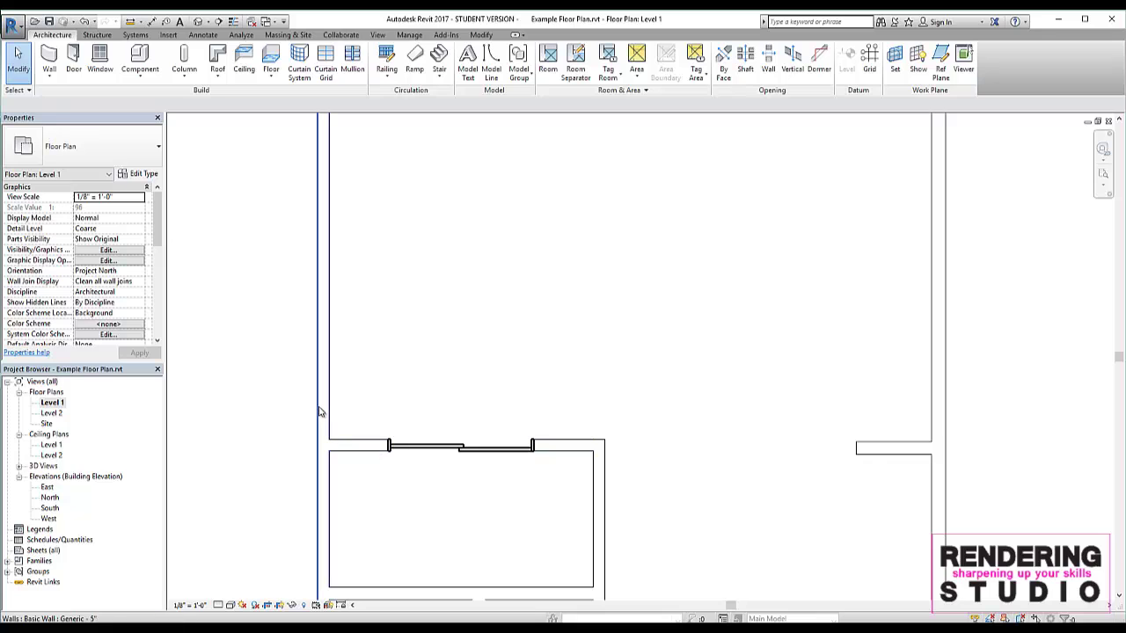
scroll(321, 411, down, 3)
scroll(322, 419, up, 2)
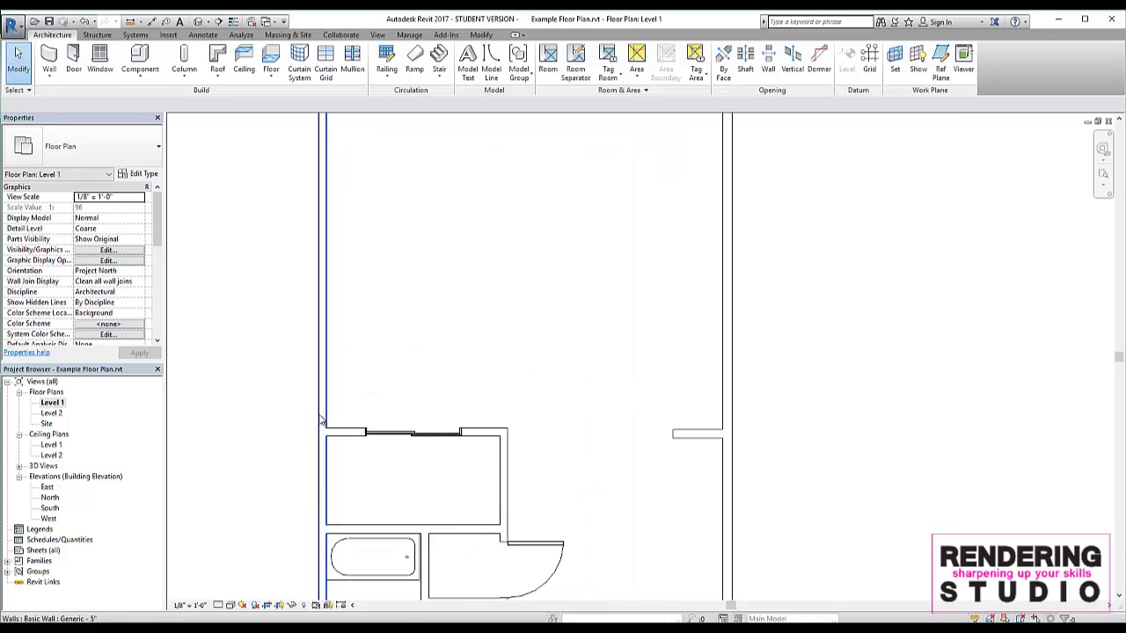
scroll(322, 421, down, 2)
scroll(322, 422, up, 2)
scroll(324, 424, up, 1)
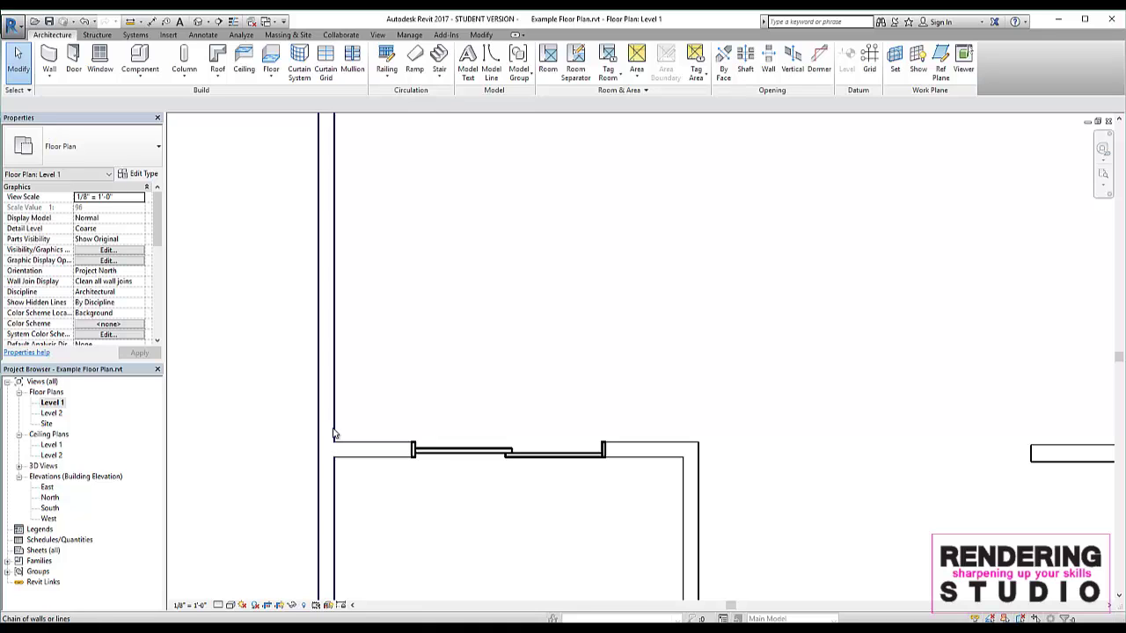
scroll(334, 434, down, 1)
scroll(335, 434, down, 1)
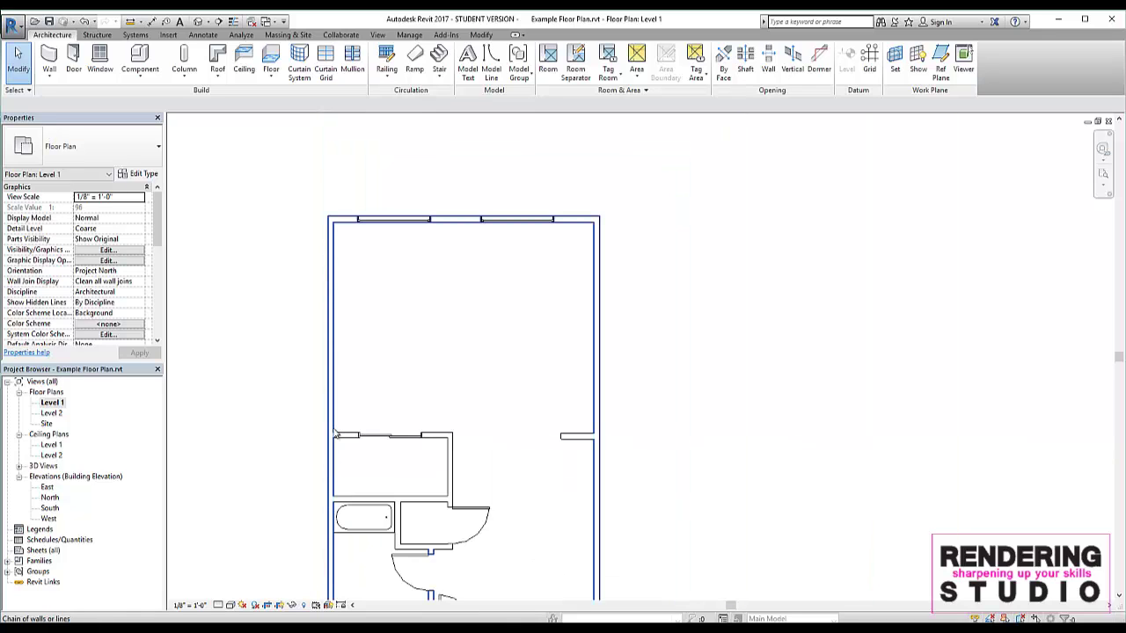
middle_drag(332, 372, 326, 262)
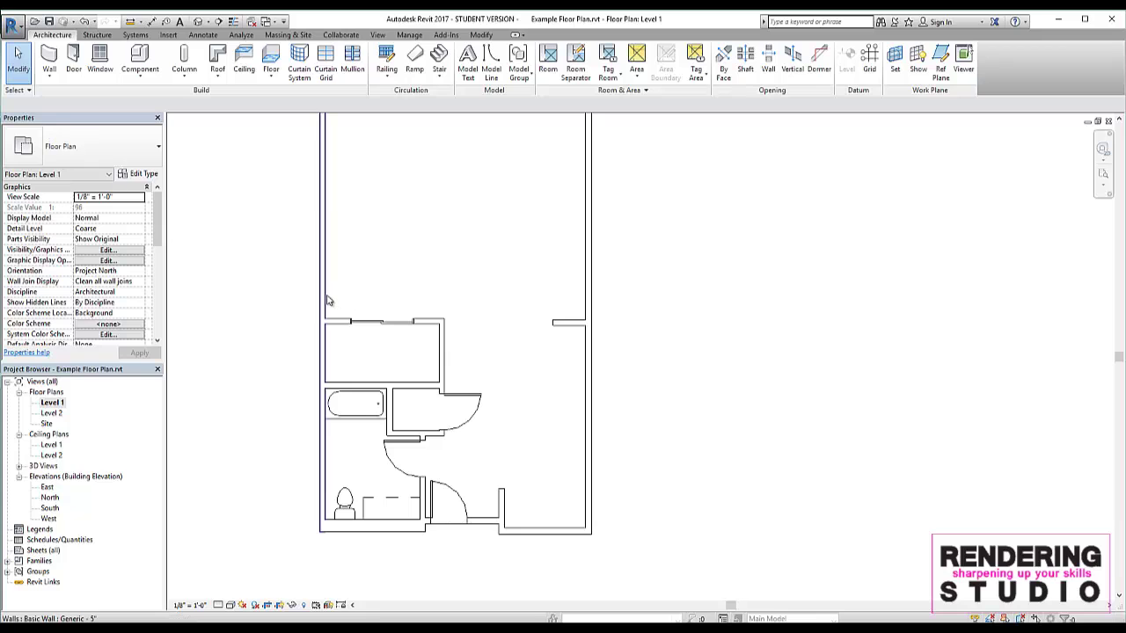
scroll(327, 300, down, 1)
- Select then deselect the left wall, and press Tab to preview the connected exterior wall chain
click(328, 250)
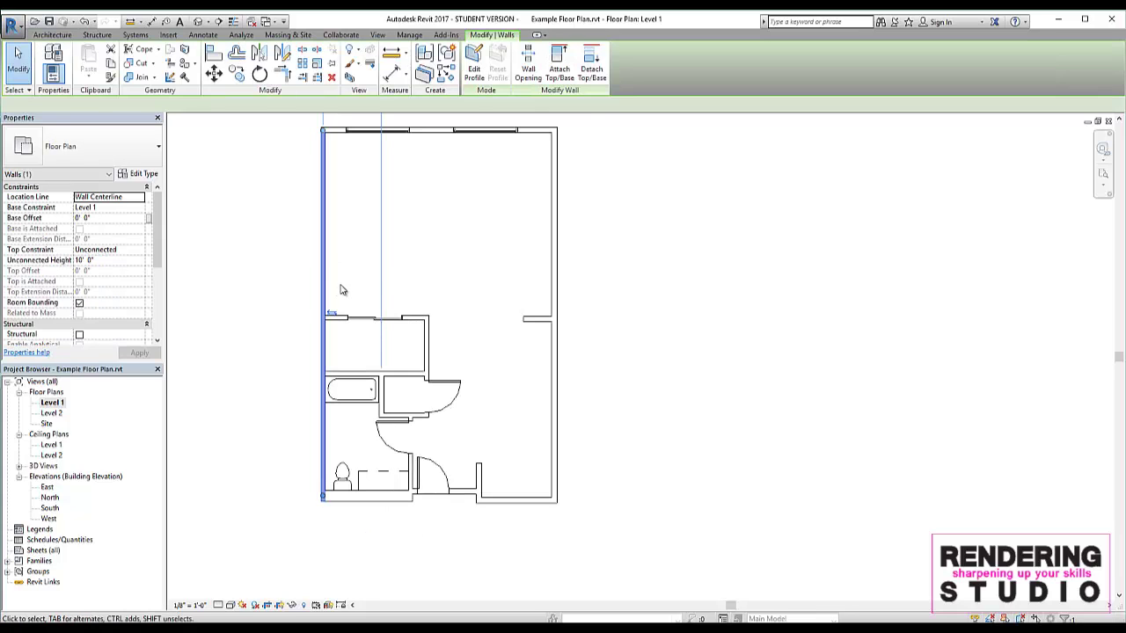
click(378, 277)
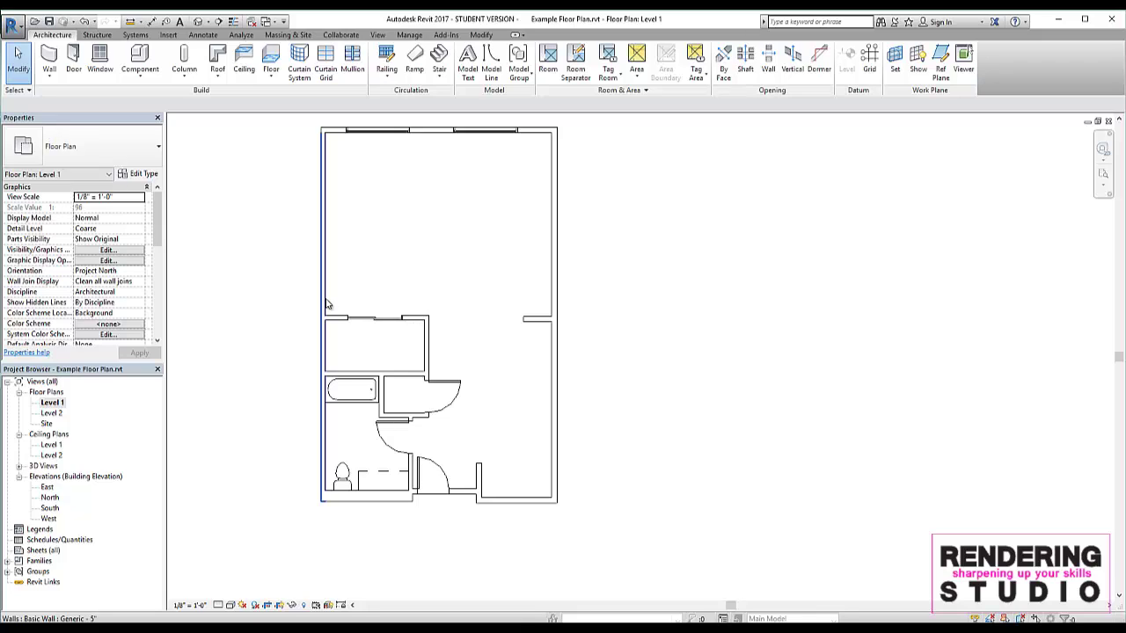
key(Tab)
key(Tab)
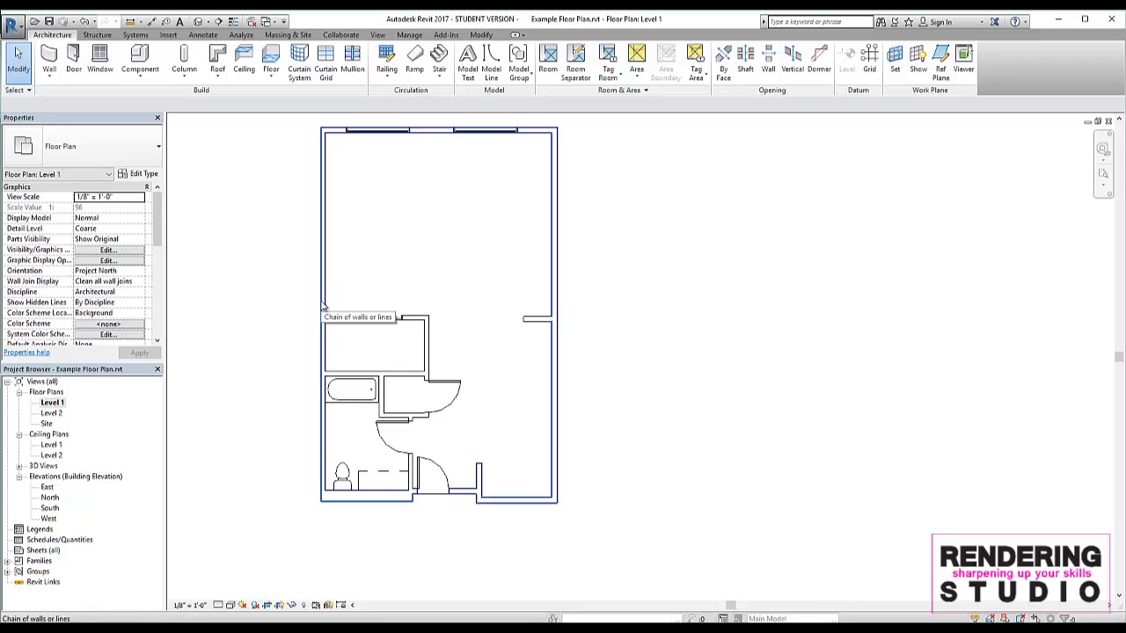
click(322, 306)
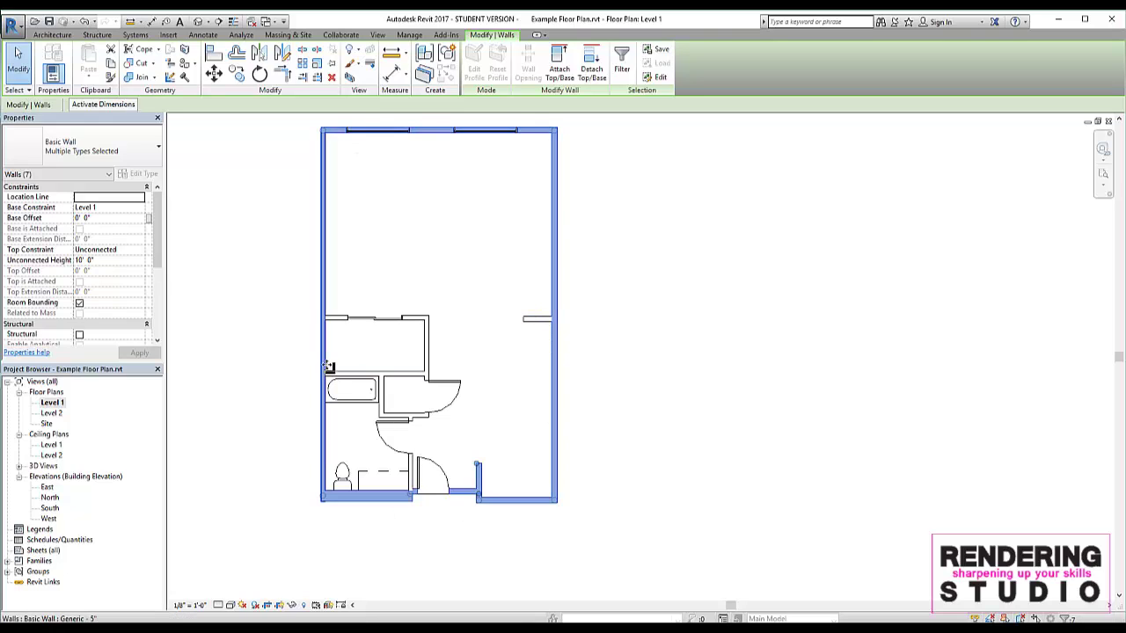
click(294, 326)
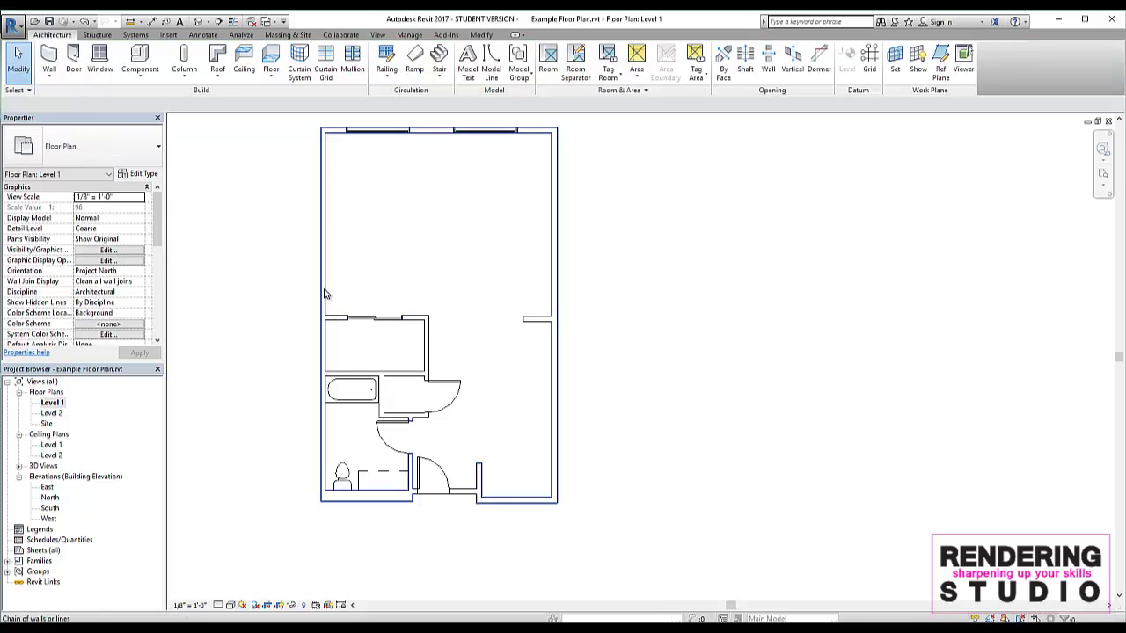
key(Tab)
click(325, 294)
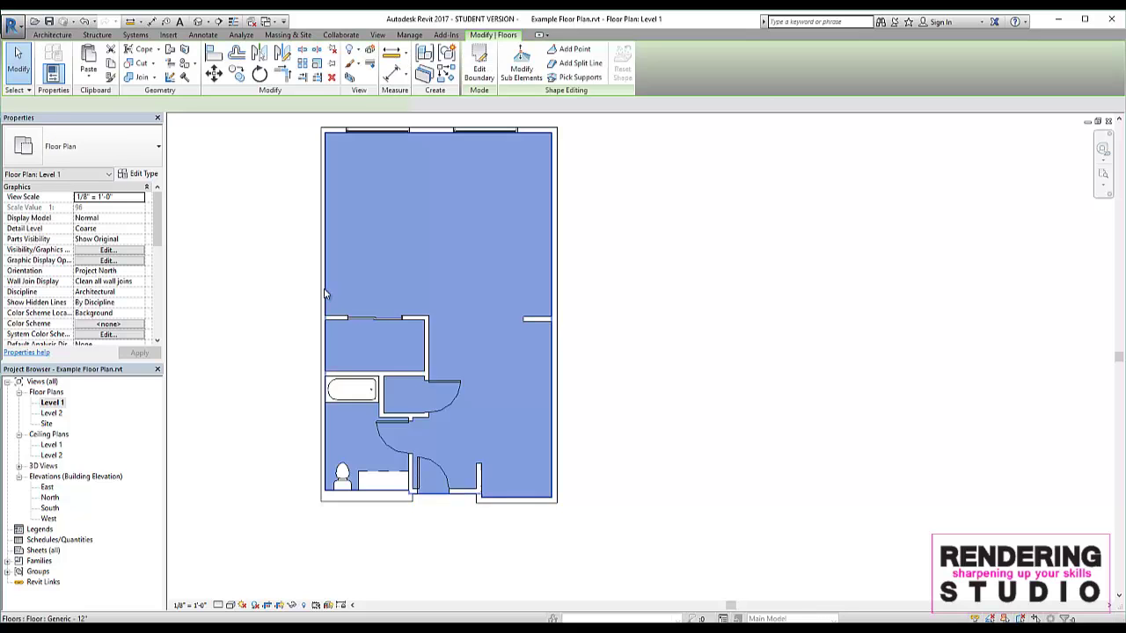
right_click(324, 294)
click(330, 263)
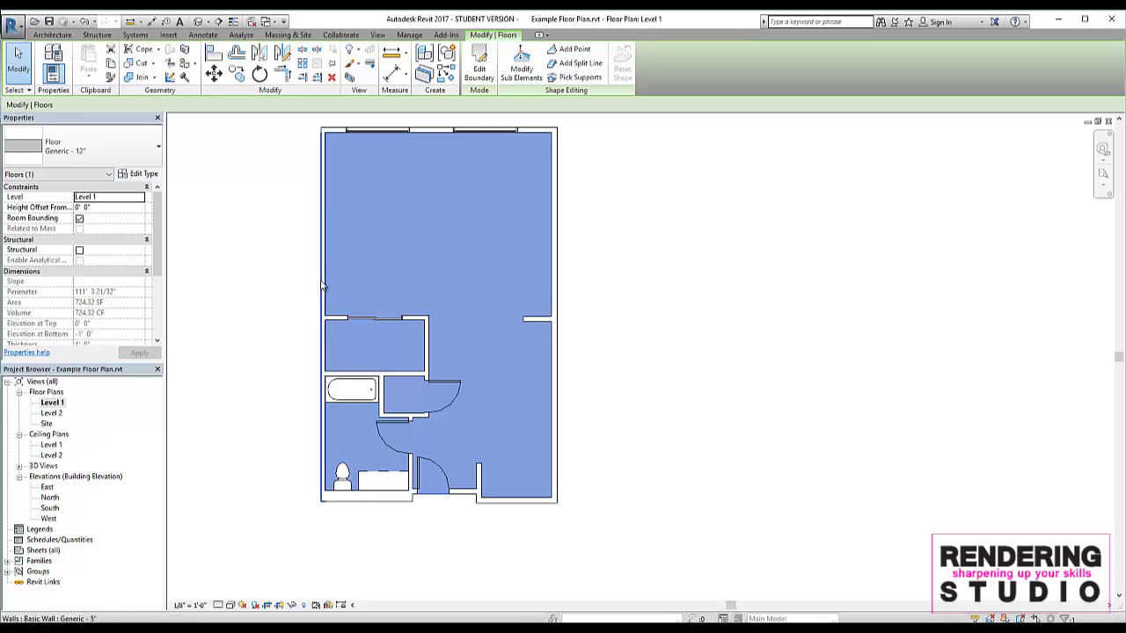
click(387, 226)
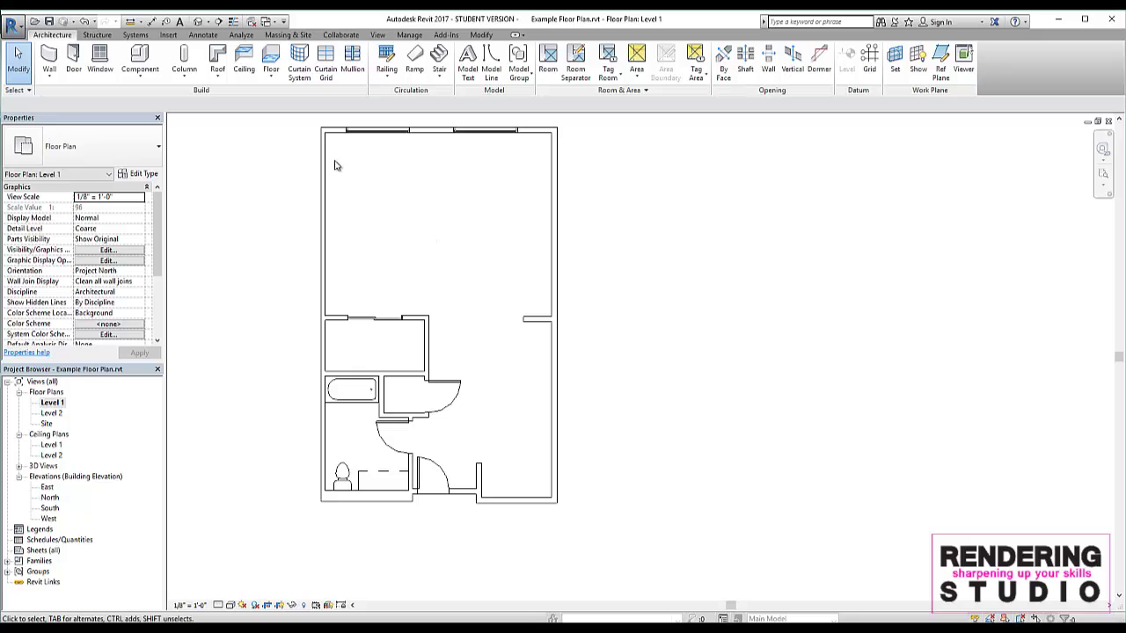
key(Tab)
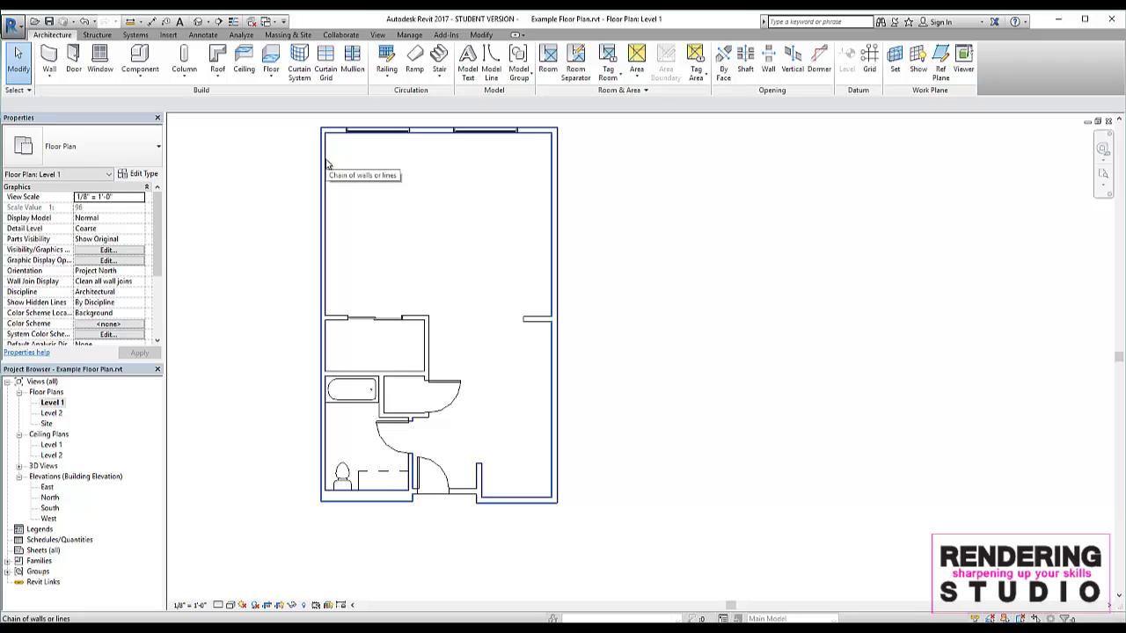
key(Tab)
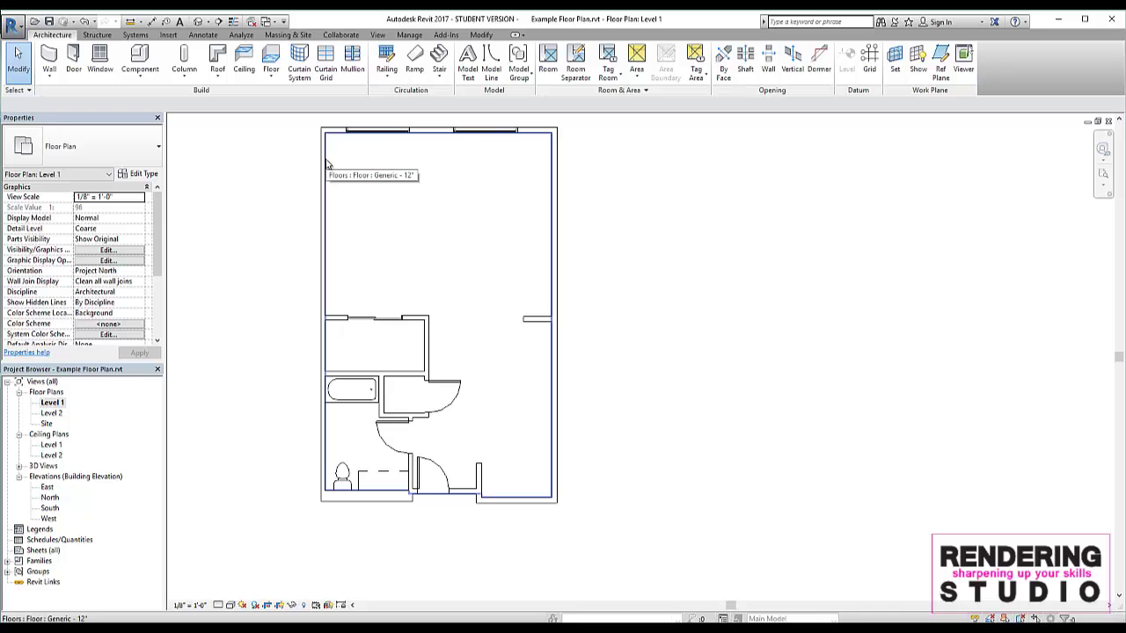
click(325, 164)
key(Tab)
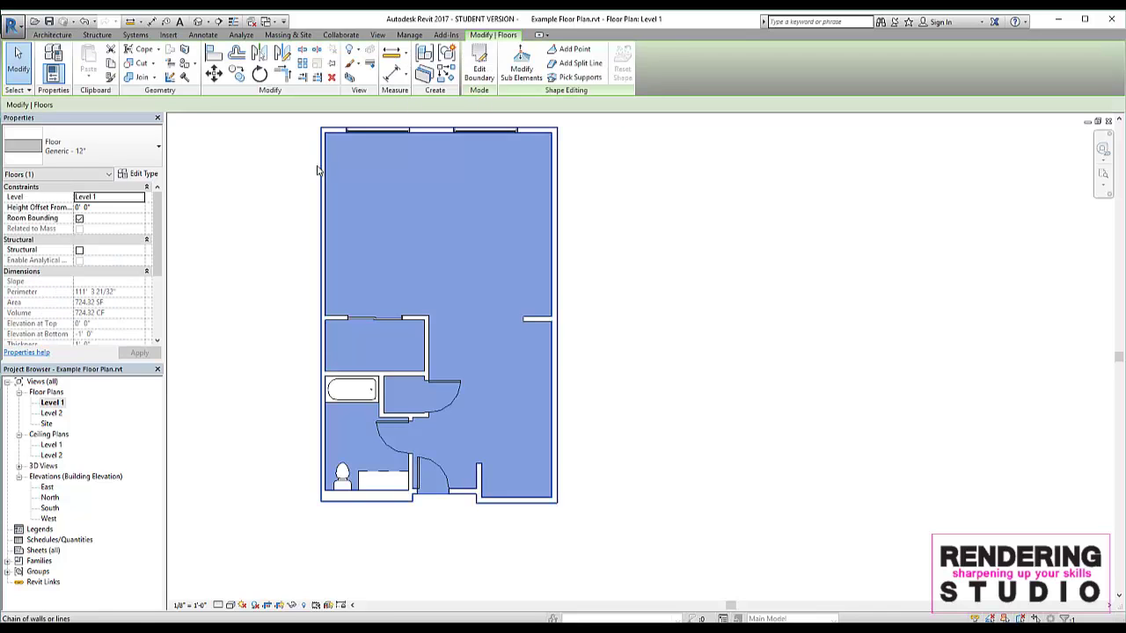
click(326, 166)
key(Escape)
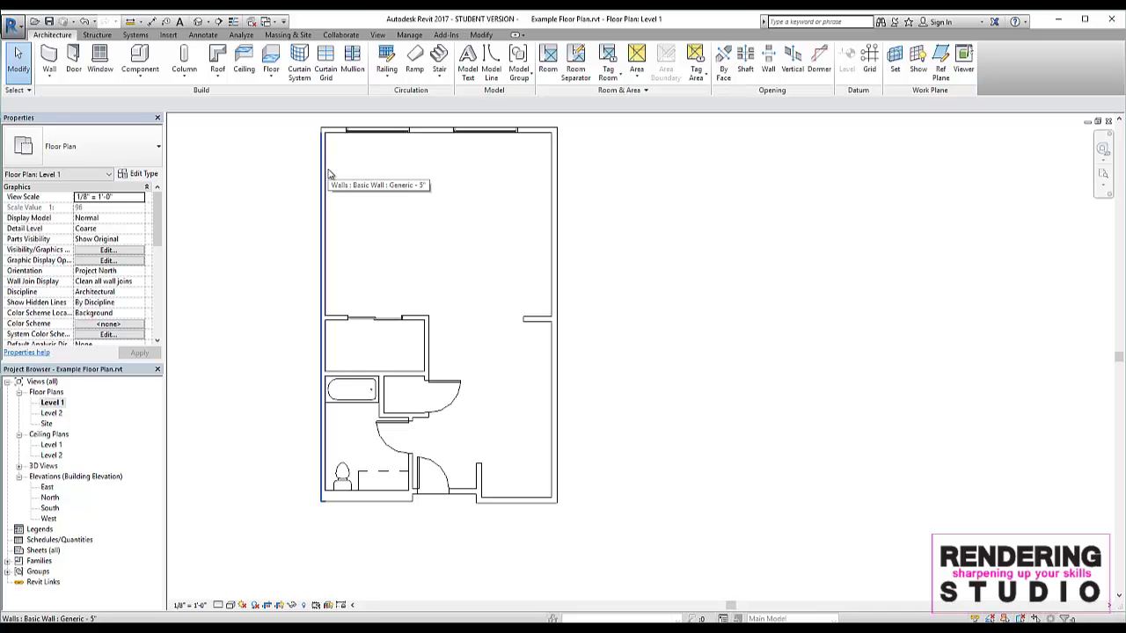
click(330, 173)
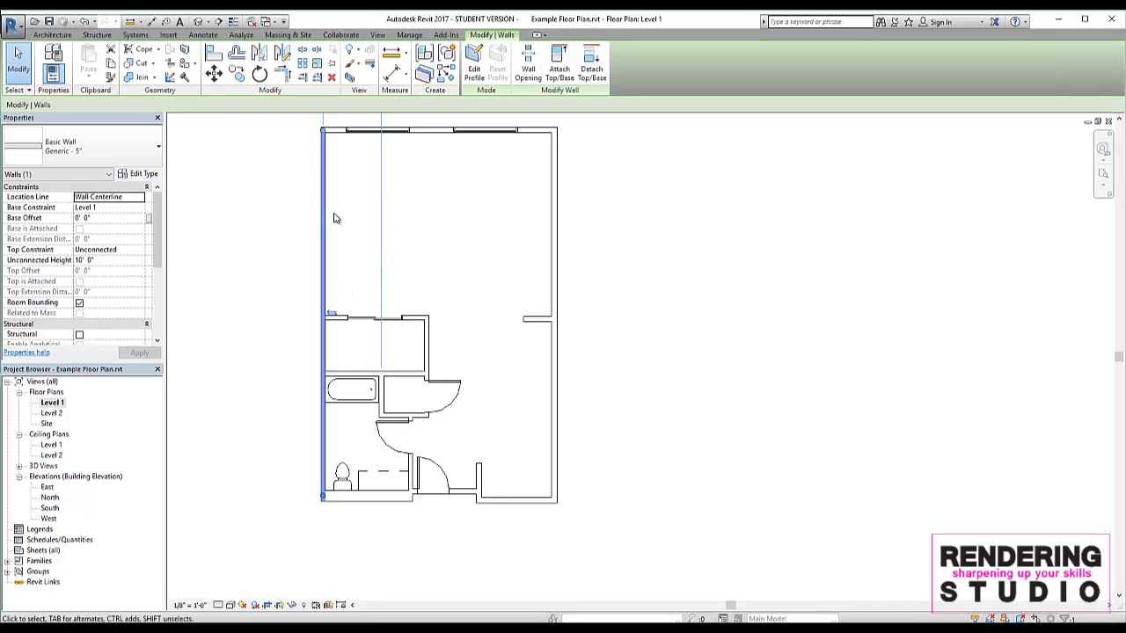
click(296, 309)
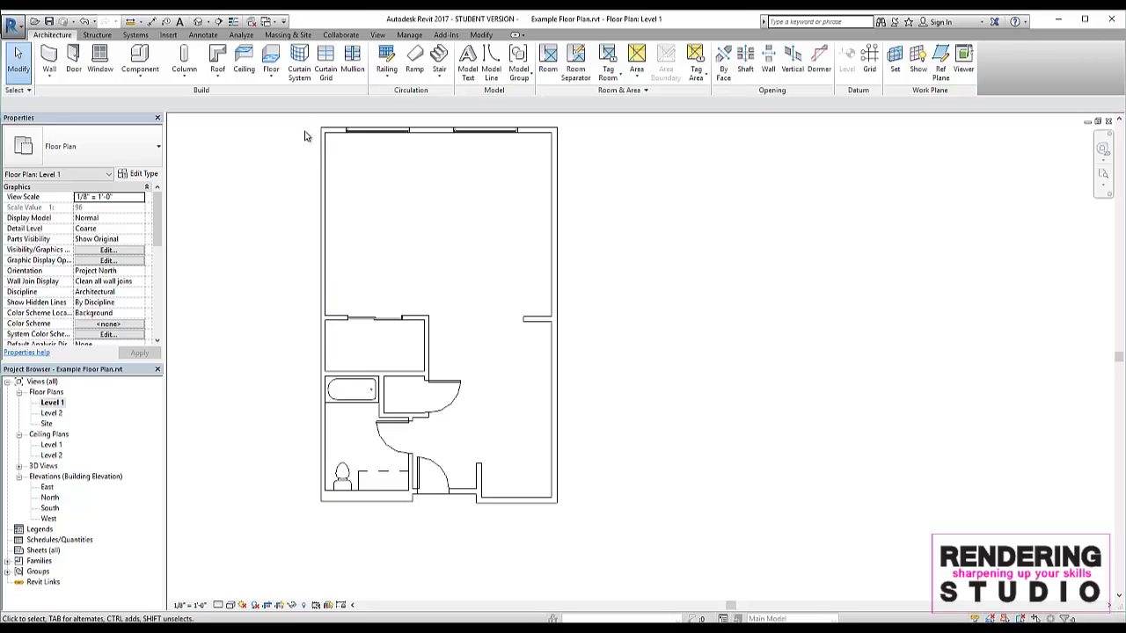
mouse_move(348, 202)
middle_down()
mouse_move(290, 256)
mouse_move(414, 231)
middle_up()
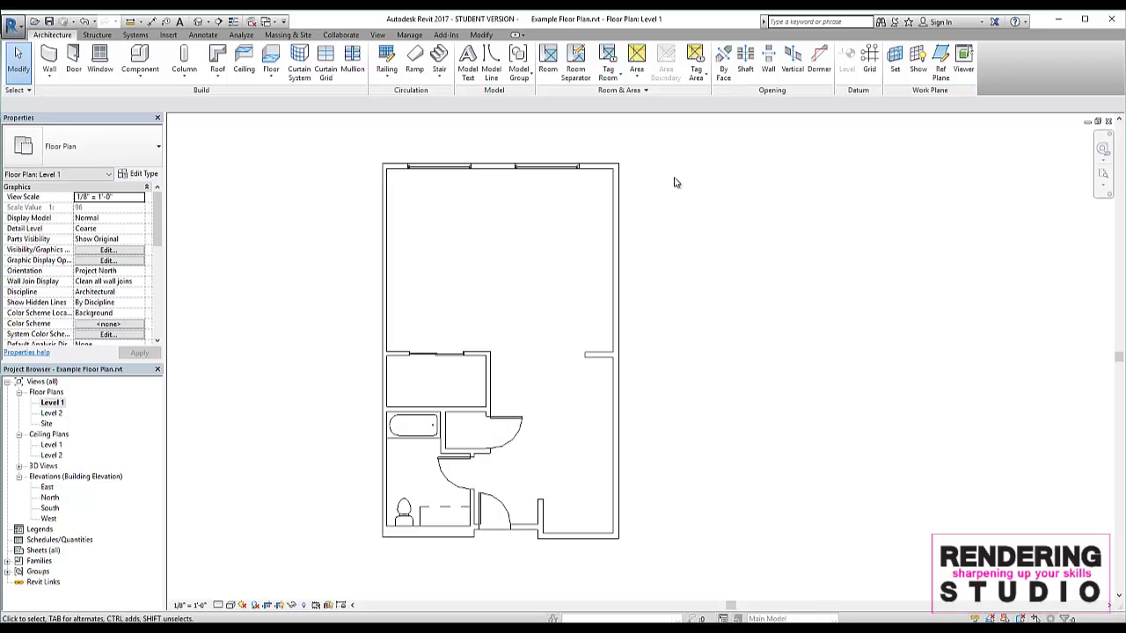
drag(678, 167, 744, 224)
mouse_move(679, 172)
mouse_down()
mouse_move(831, 305)
mouse_move(909, 349)
mouse_move(890, 357)
mouse_up()
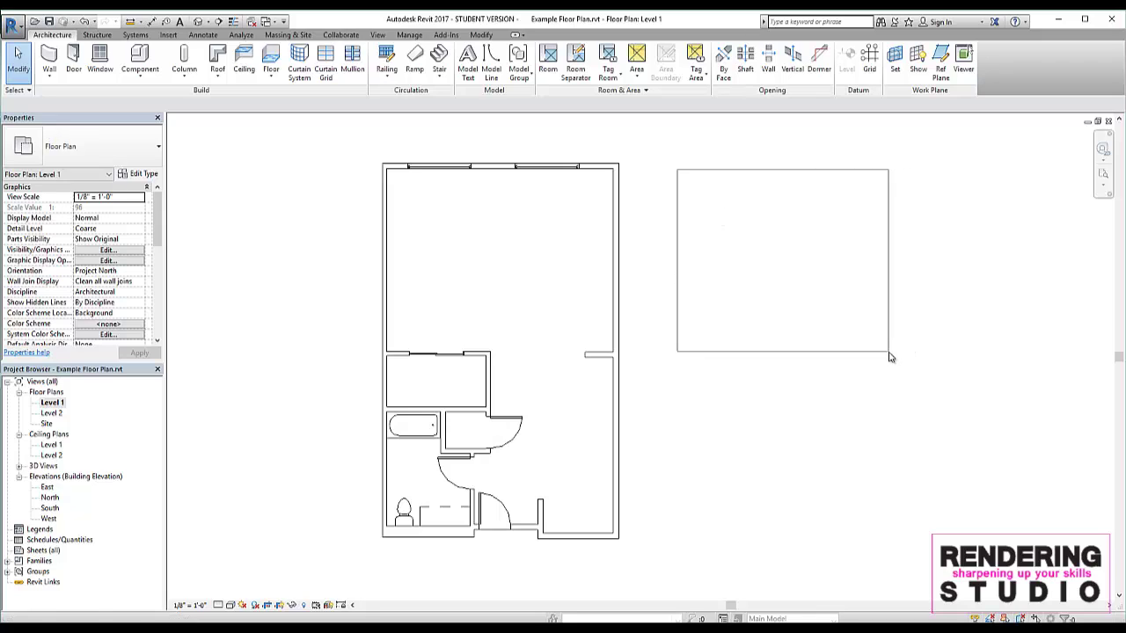
mouse_move(690, 164)
mouse_down()
mouse_move(894, 327)
mouse_move(898, 428)
mouse_up()
mouse_move(917, 357)
mouse_down()
mouse_move(735, 185)
mouse_move(719, 196)
mouse_move(802, 315)
mouse_up()
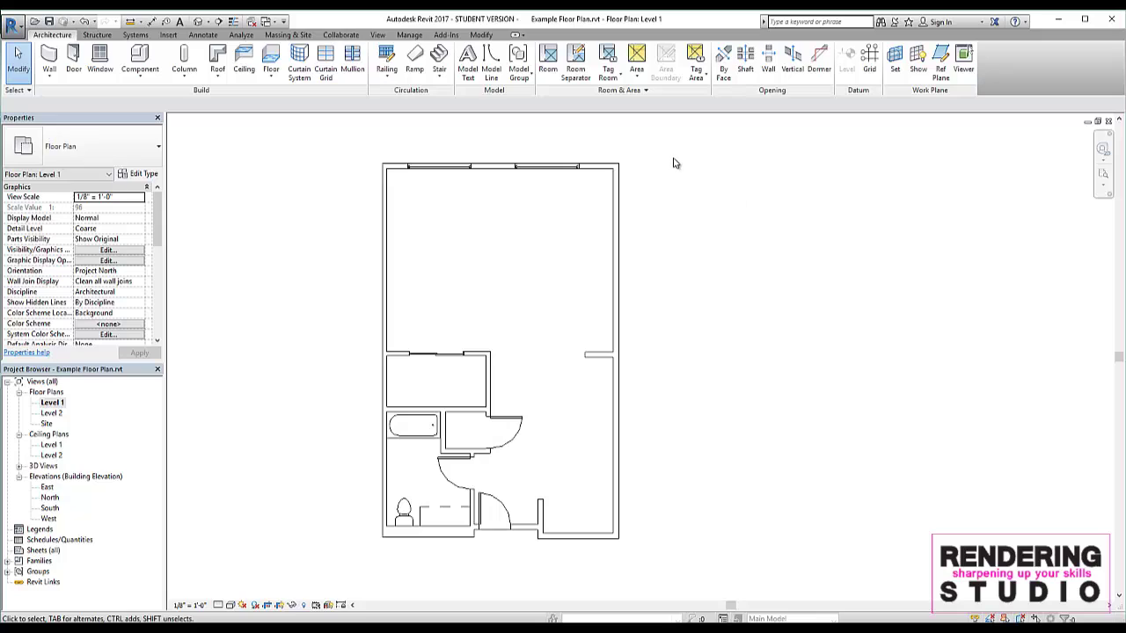
drag(673, 158, 834, 338)
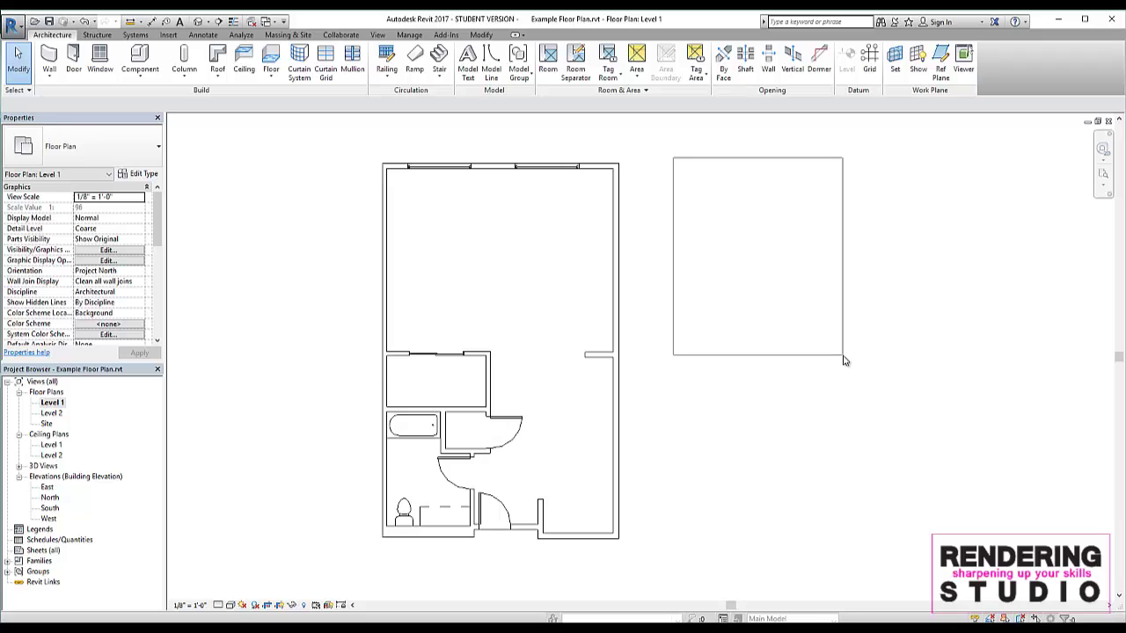
mouse_move(834, 338)
mouse_down()
mouse_move(850, 366)
mouse_move(737, 163)
mouse_move(686, 144)
mouse_move(704, 203)
mouse_move(708, 167)
mouse_move(770, 147)
mouse_move(713, 158)
mouse_move(706, 144)
mouse_move(751, 143)
mouse_move(717, 185)
mouse_move(704, 161)
mouse_up()
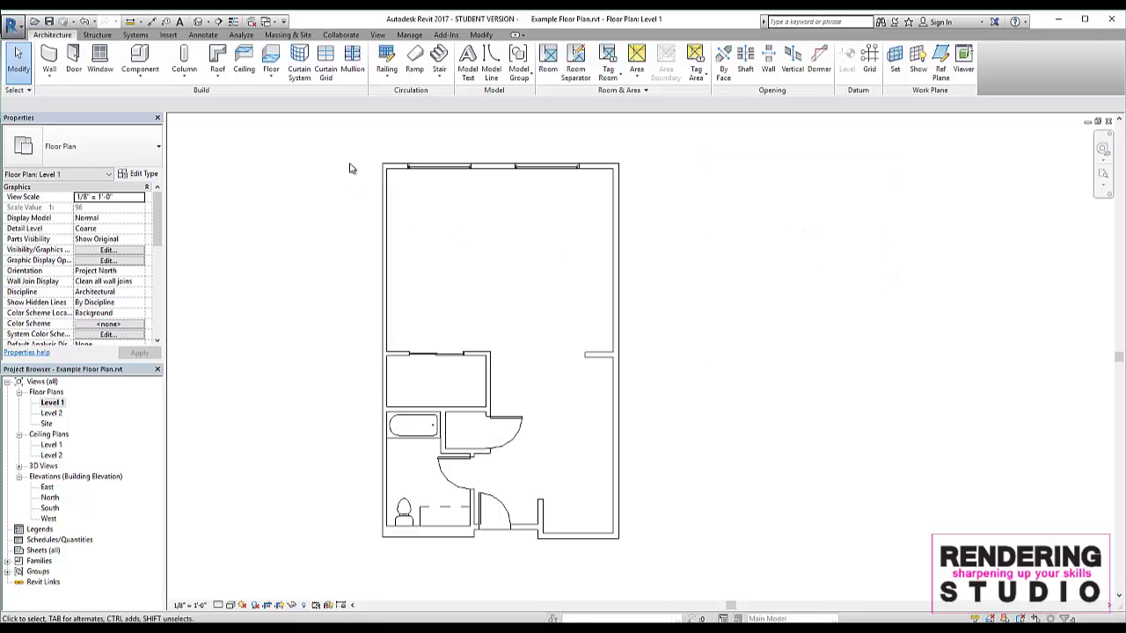
scroll(356, 192, up, 2)
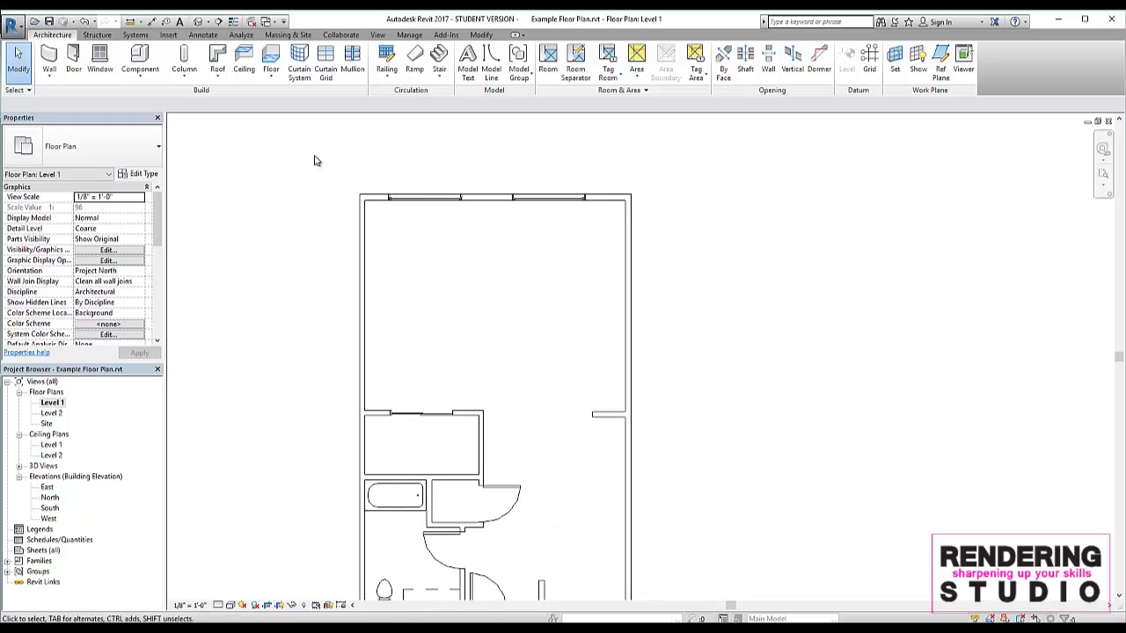
mouse_move(314, 155)
mouse_down()
mouse_move(452, 299)
mouse_move(329, 220)
mouse_move(376, 257)
mouse_move(480, 322)
mouse_move(556, 343)
mouse_move(486, 290)
mouse_move(560, 329)
mouse_move(595, 364)
mouse_move(584, 452)
mouse_move(467, 427)
mouse_move(529, 437)
mouse_move(557, 402)
mouse_move(485, 282)
mouse_move(333, 171)
mouse_move(455, 258)
mouse_move(469, 256)
mouse_move(445, 243)
mouse_move(483, 264)
mouse_move(598, 264)
mouse_move(603, 252)
mouse_move(480, 238)
mouse_move(496, 290)
mouse_move(366, 188)
mouse_move(372, 200)
mouse_up()
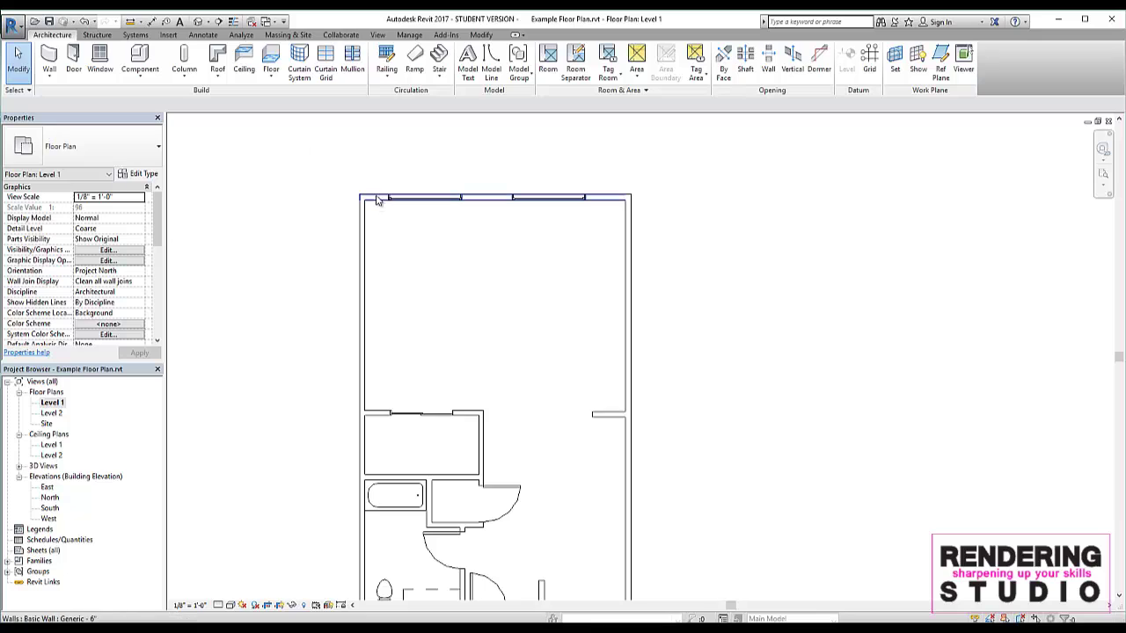
drag(318, 141, 475, 273)
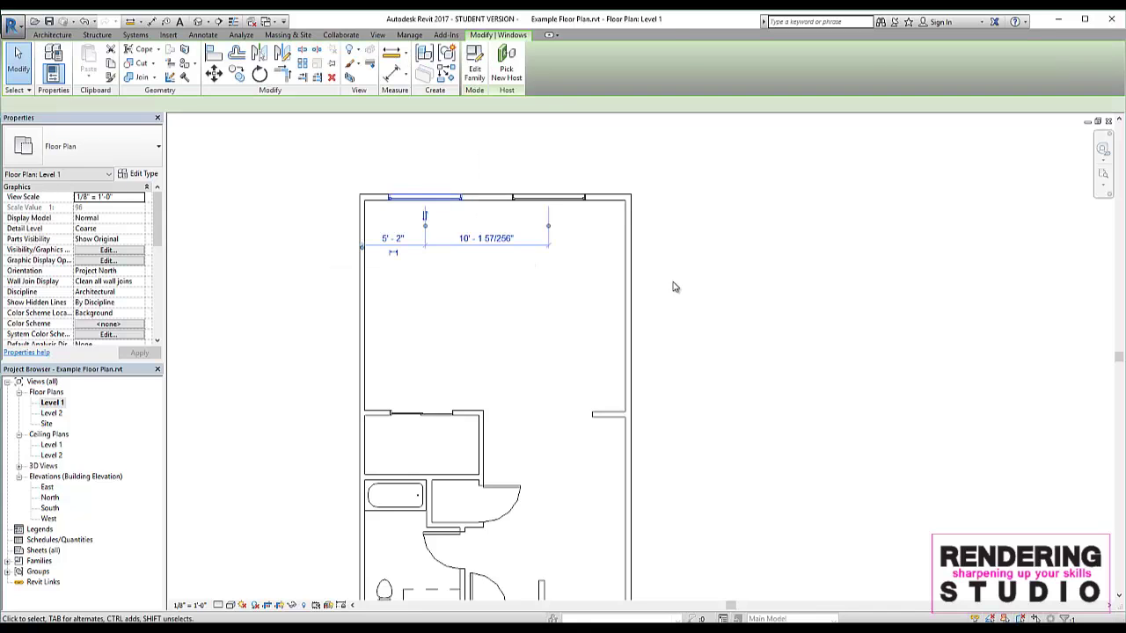
scroll(674, 287, down, 1)
click(823, 333)
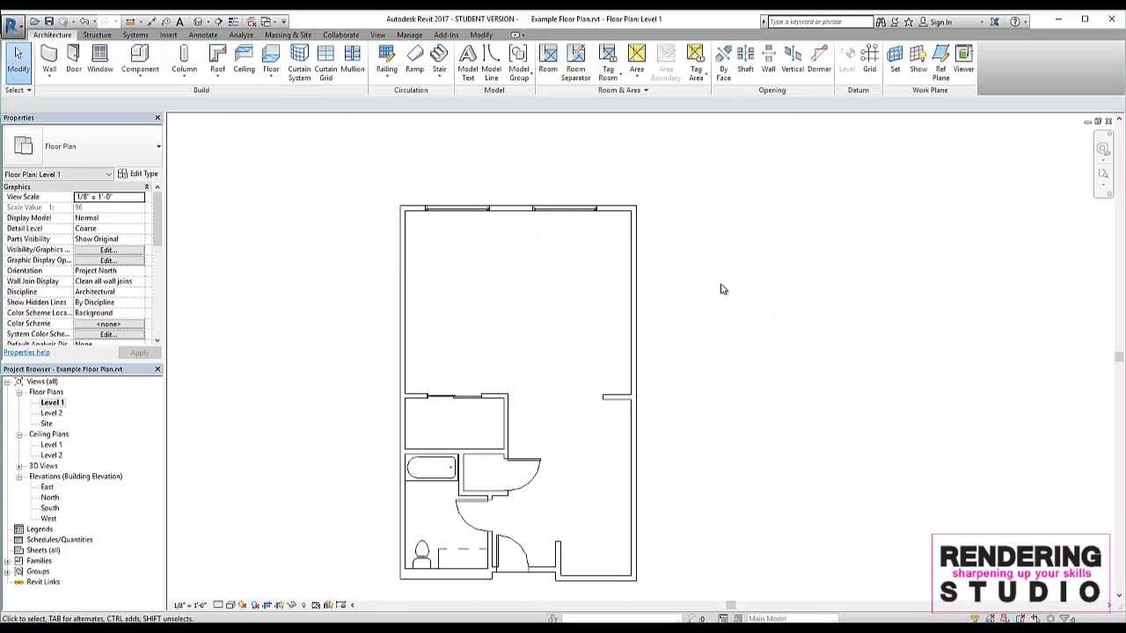
drag(703, 288, 623, 197)
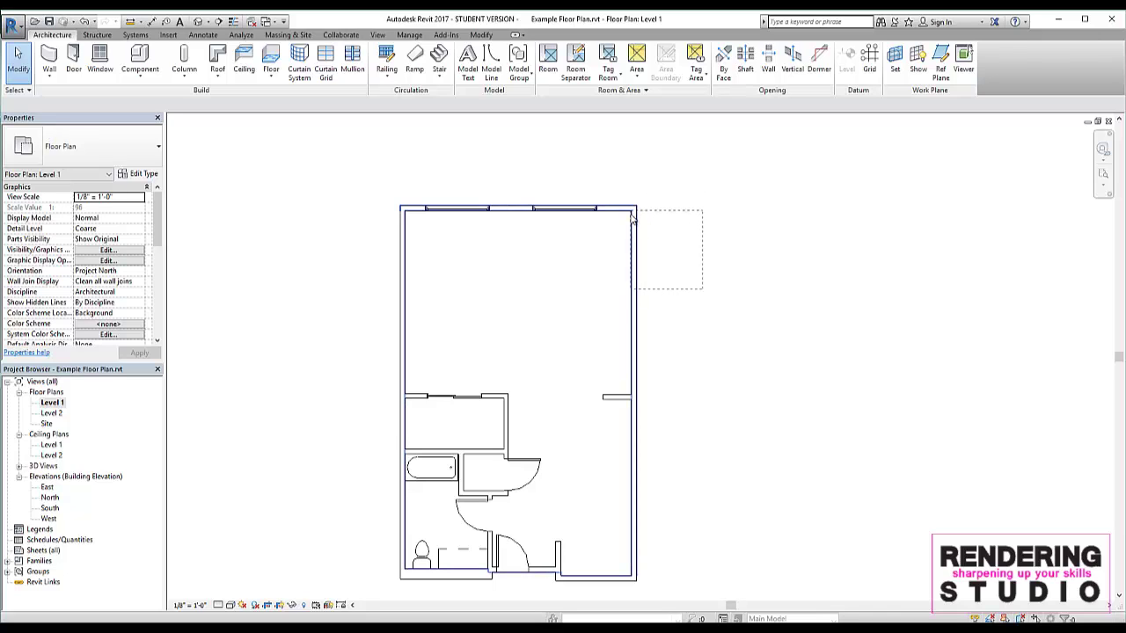
mouse_move(623, 197)
mouse_down()
mouse_move(601, 242)
mouse_move(626, 272)
mouse_move(614, 248)
mouse_move(682, 302)
mouse_move(635, 286)
mouse_move(648, 346)
mouse_up()
drag(612, 234, 574, 211)
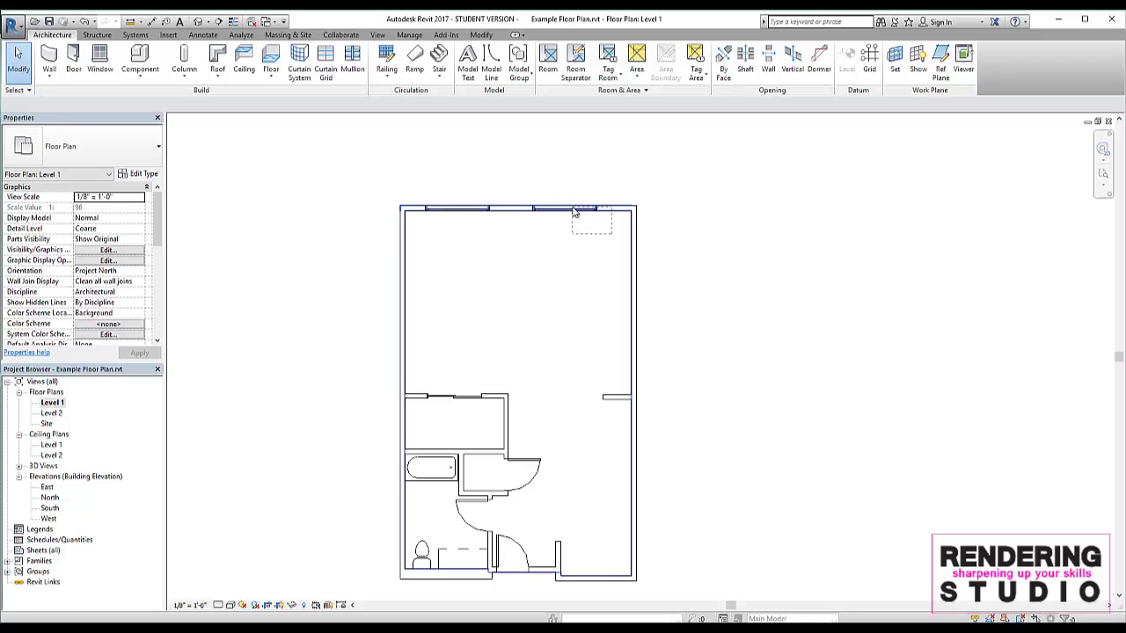
drag(573, 211, 428, 190)
drag(352, 150, 522, 302)
mouse_move(737, 166)
mouse_down()
mouse_move(523, 284)
mouse_move(555, 258)
mouse_move(527, 258)
mouse_move(536, 281)
mouse_move(696, 284)
mouse_up()
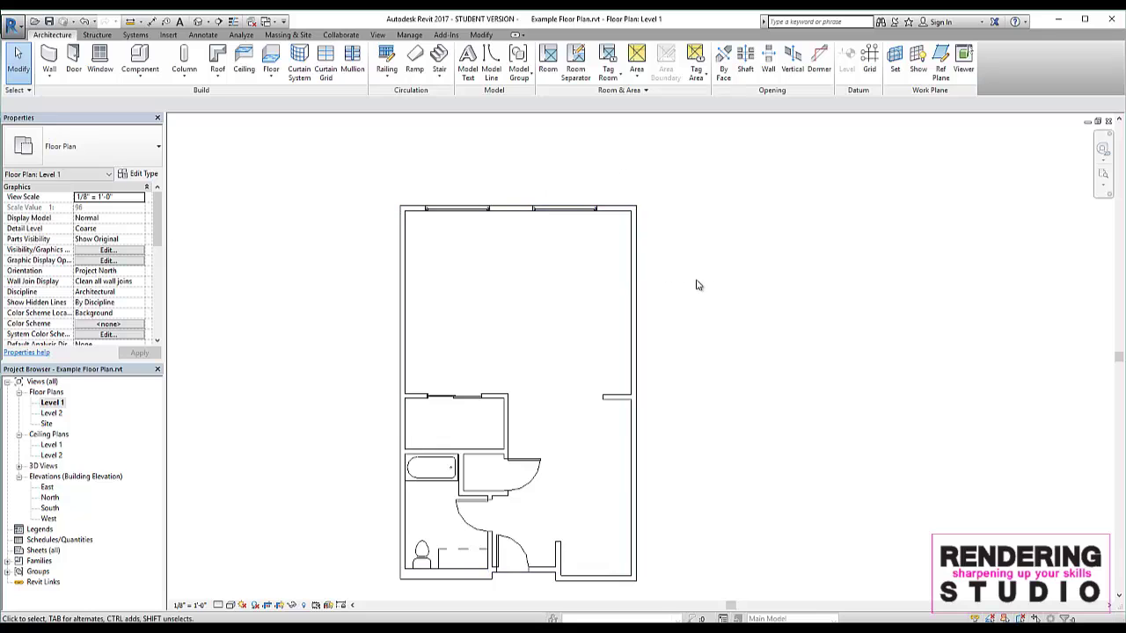
scroll(239, 183, down, 2)
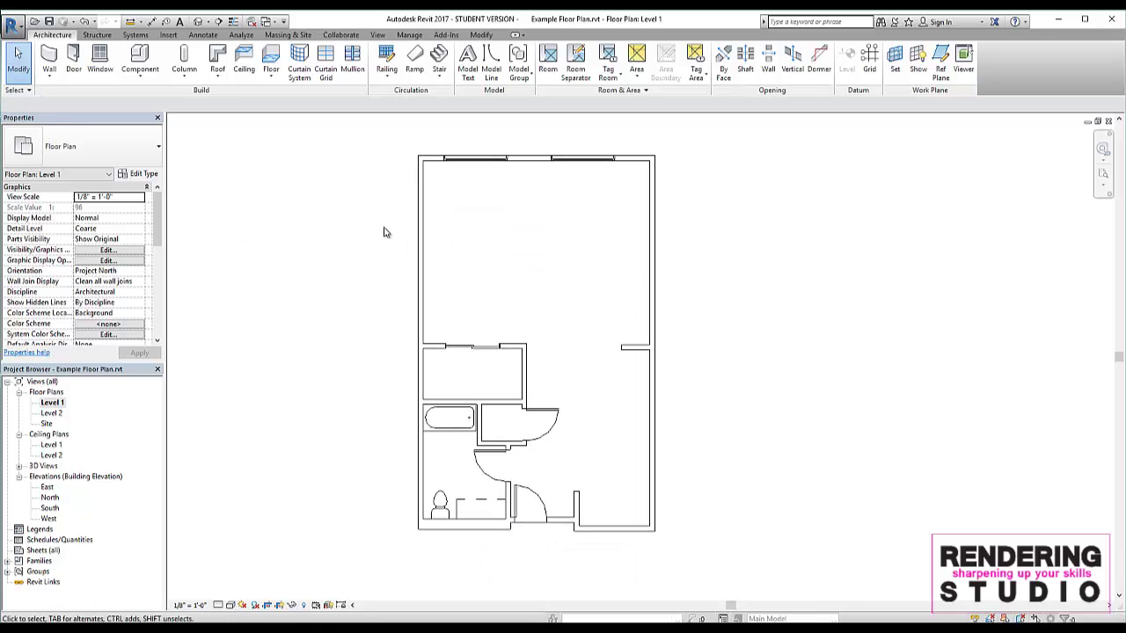
scroll(480, 242, up, 1)
mouse_move(653, 162)
mouse_down()
mouse_move(446, 221)
mouse_move(713, 232)
mouse_up()
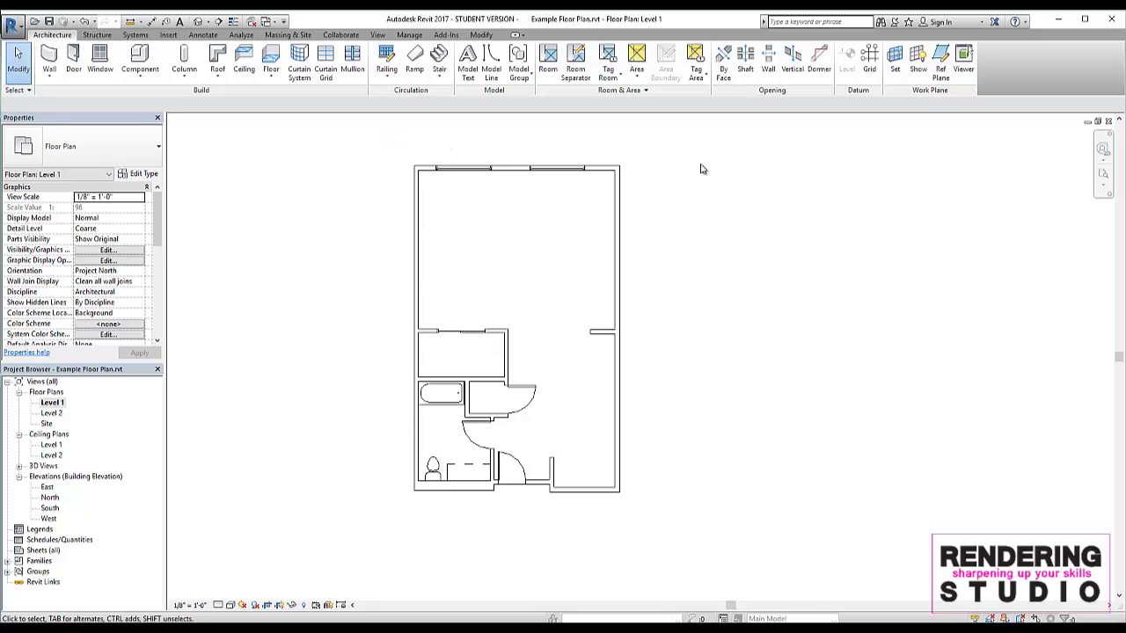
drag(706, 147, 583, 275)
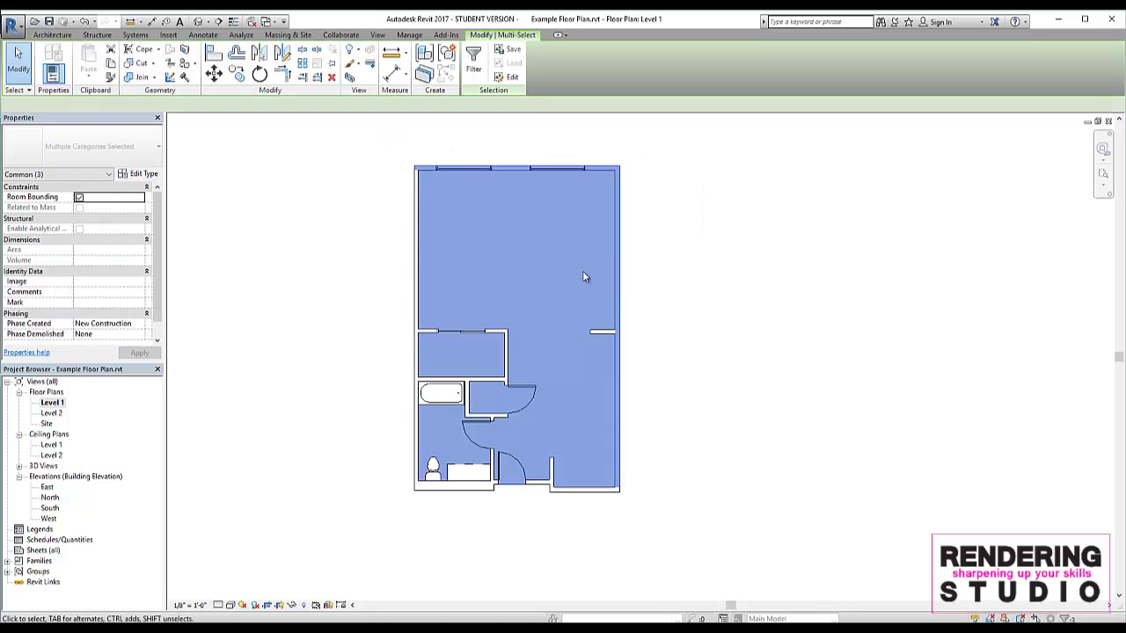
click(709, 178)
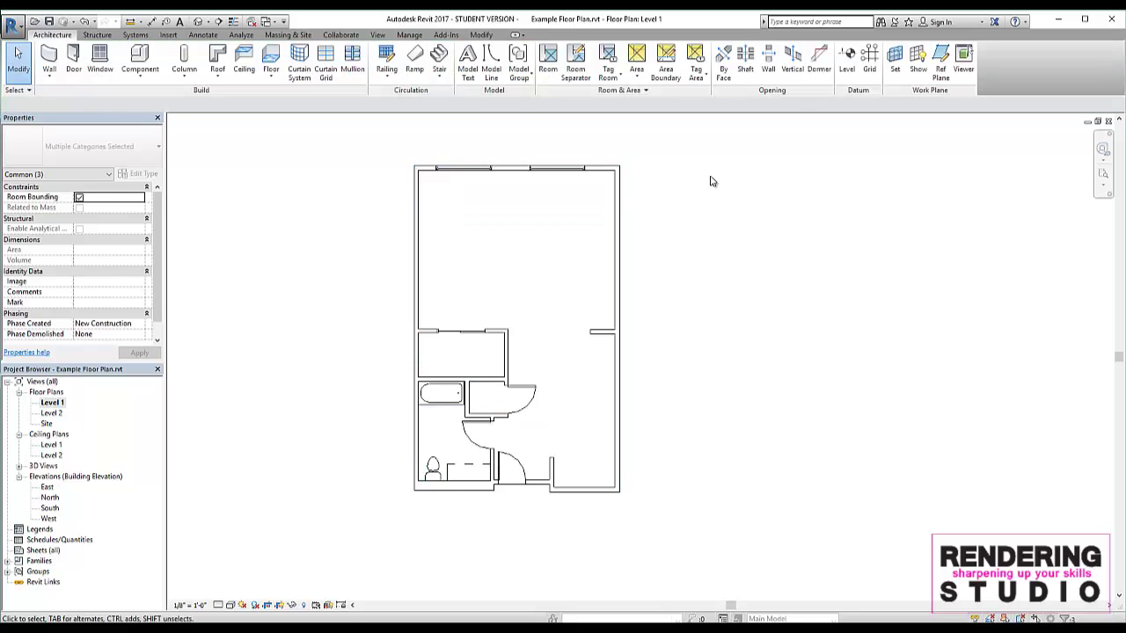
drag(701, 160, 396, 280)
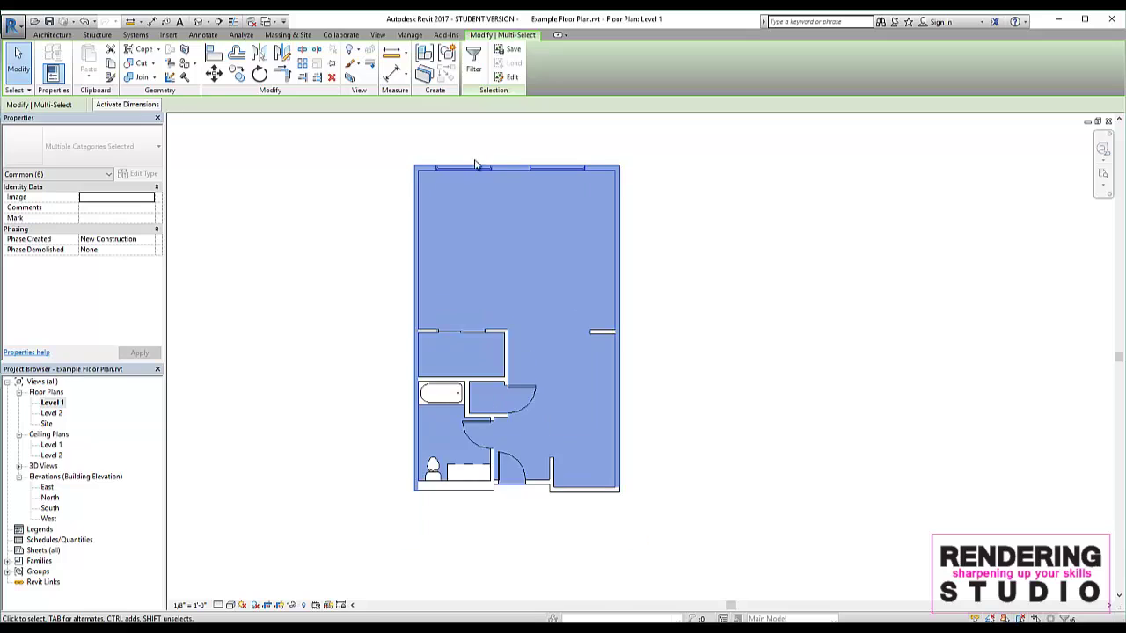
scroll(475, 165, up, 1)
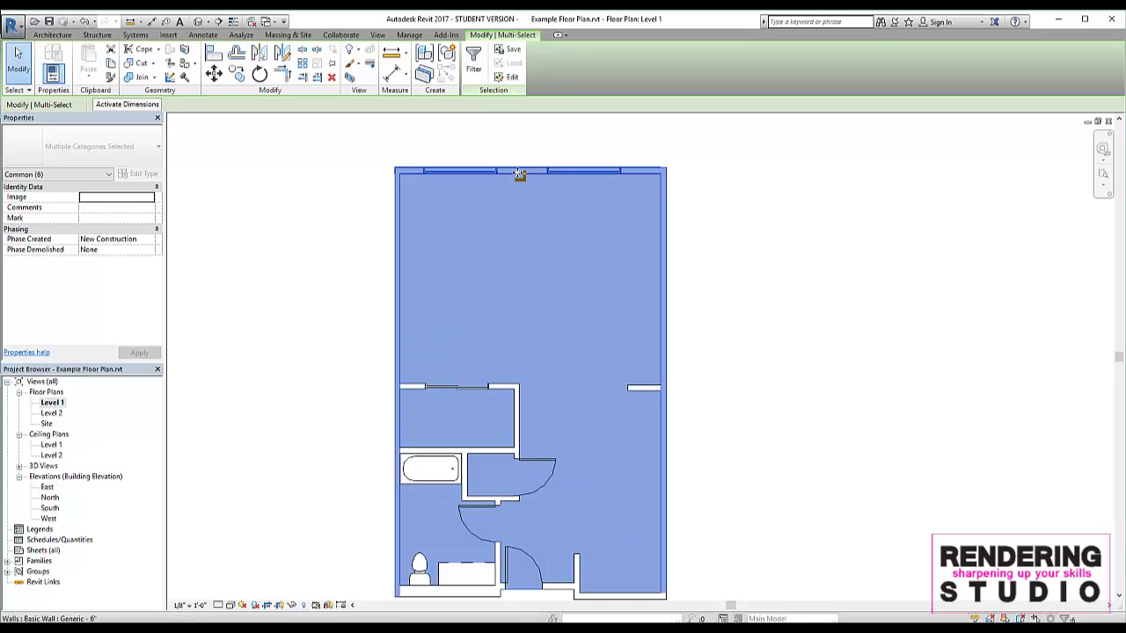
shift+click(459, 176)
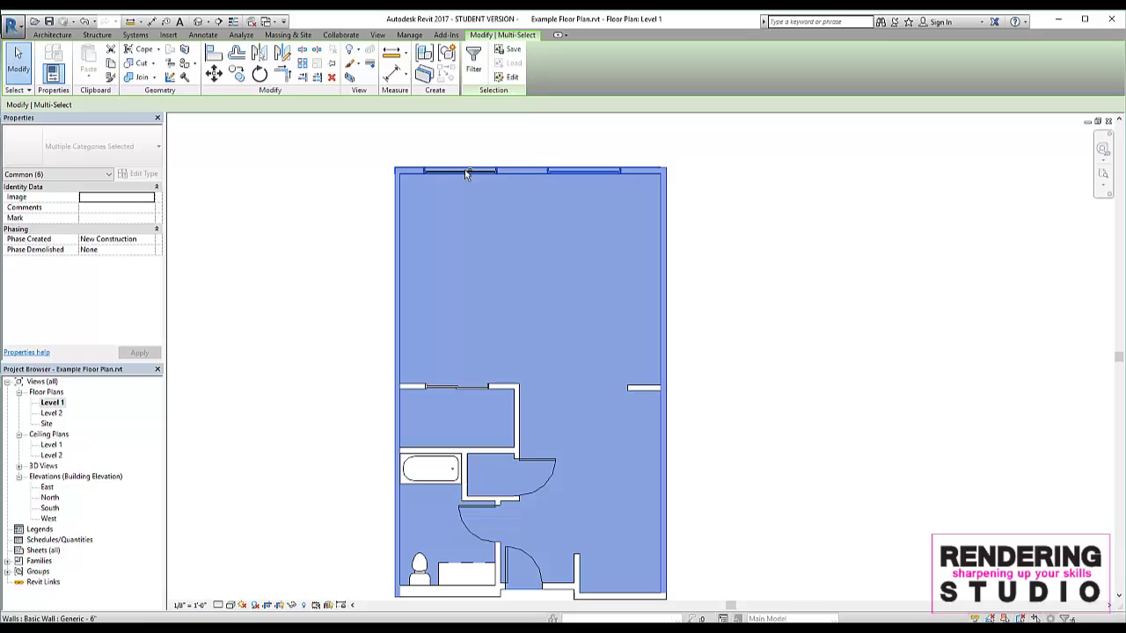
shift+click(477, 243)
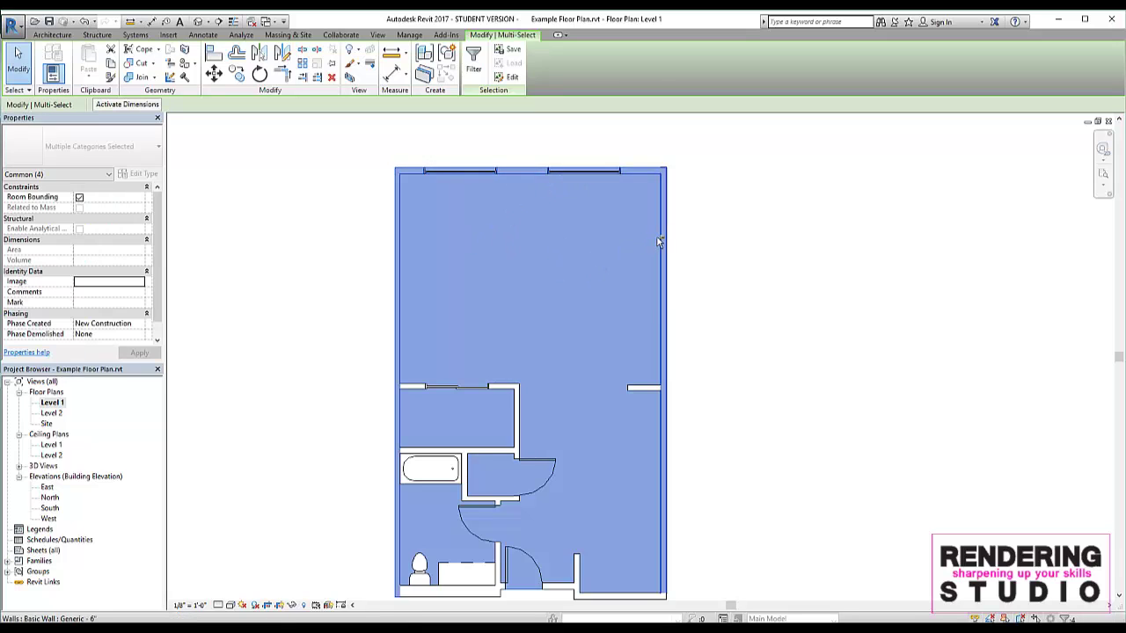
shift+click(661, 362)
shift+click(667, 353)
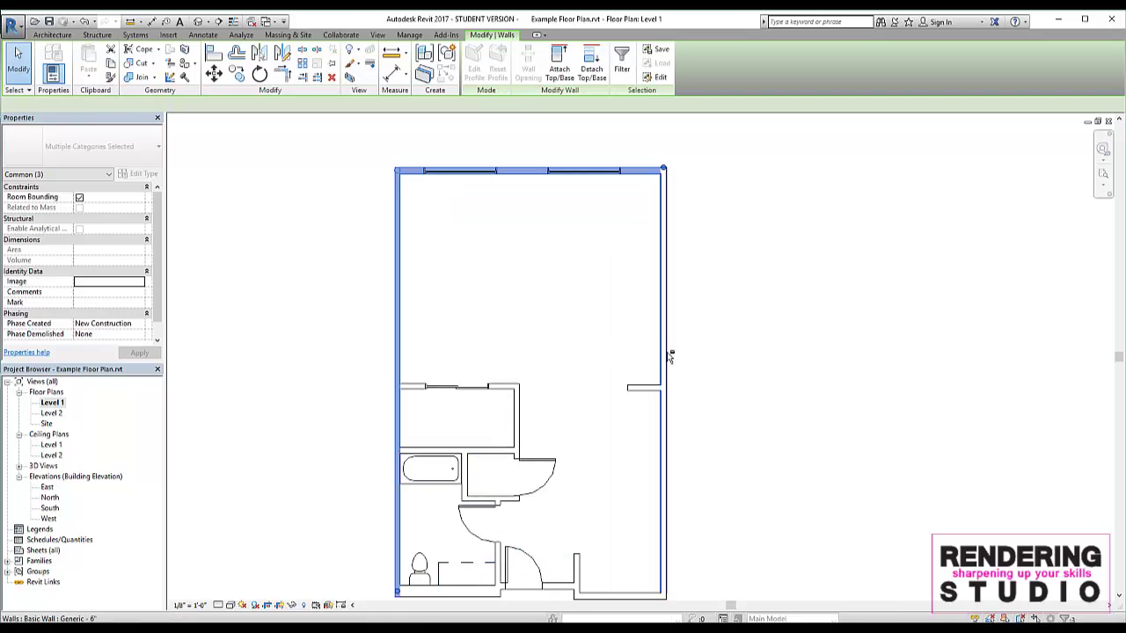
ctrl+click(666, 222)
scroll(613, 327, down, 3)
middle_drag(546, 352, 551, 329)
scroll(554, 369, up, 2)
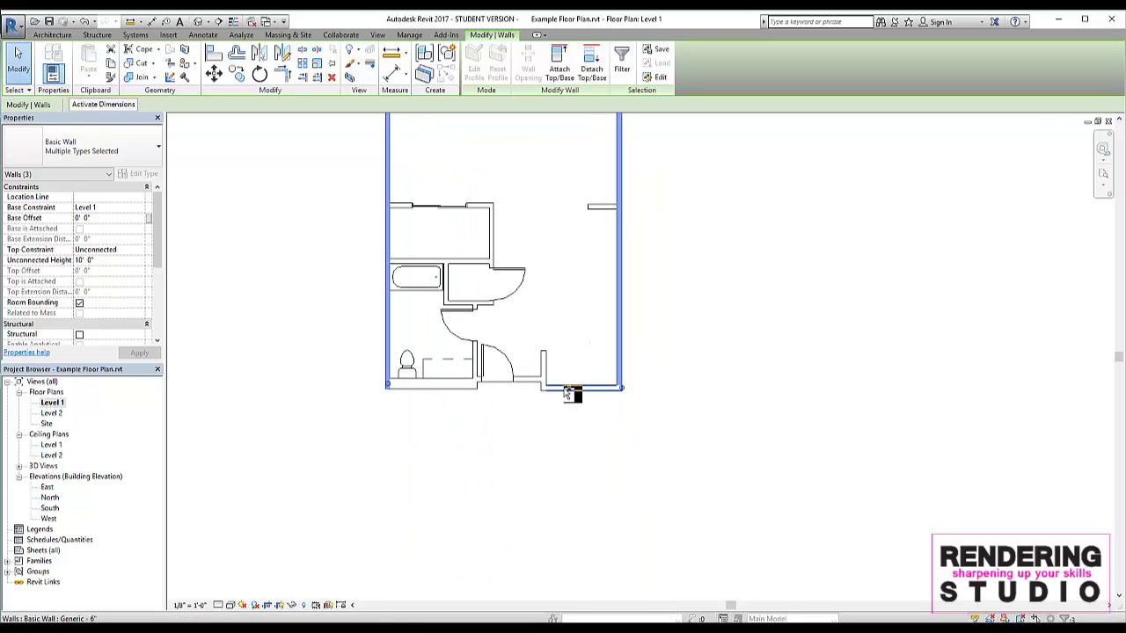
ctrl+click(568, 394)
ctrl+click(541, 378)
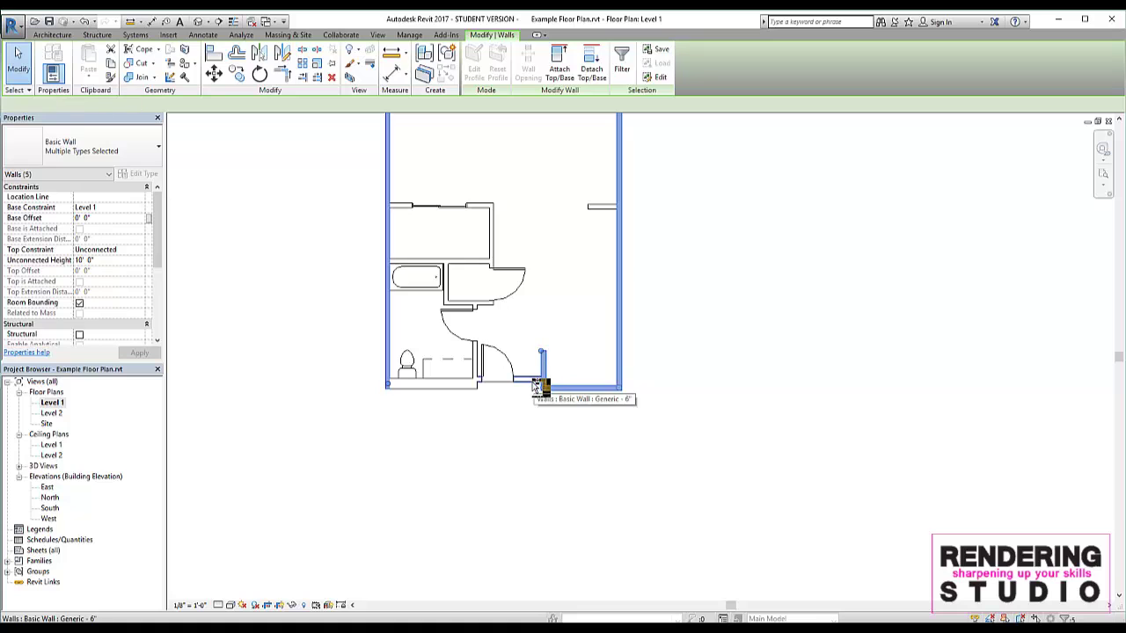
ctrl+click(465, 384)
ctrl+click(482, 373)
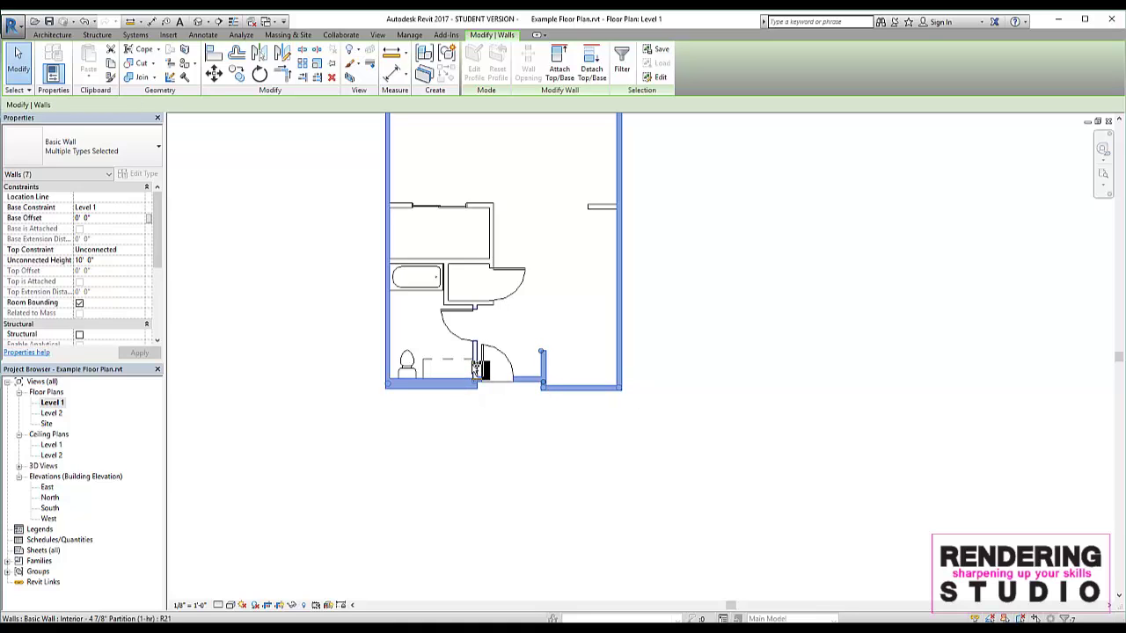
scroll(364, 344, down, 2)
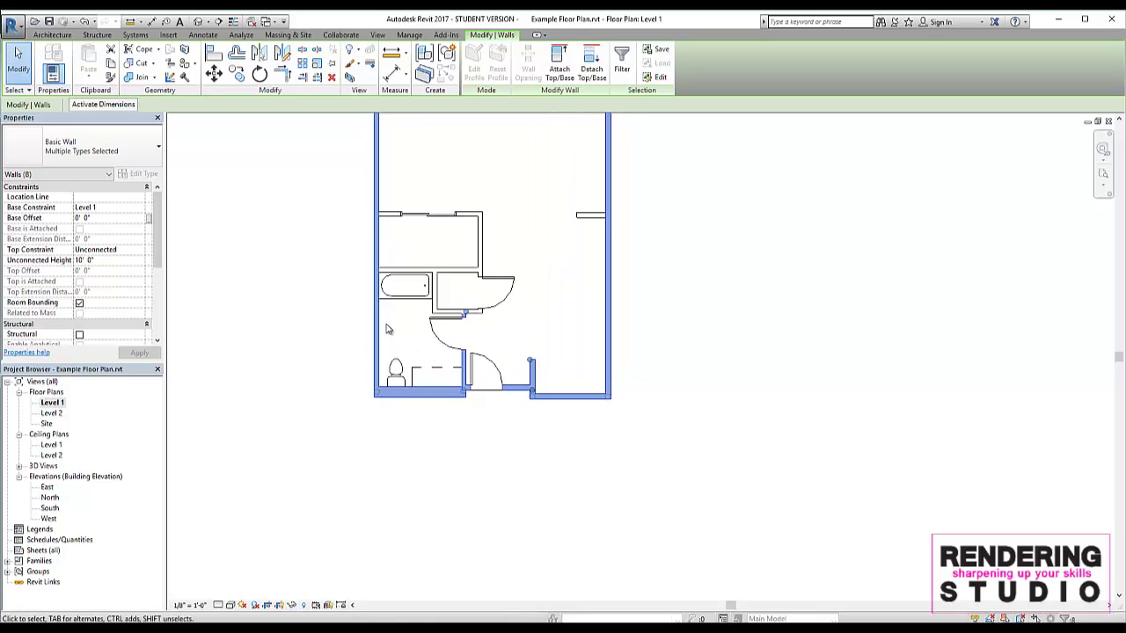
click(382, 257)
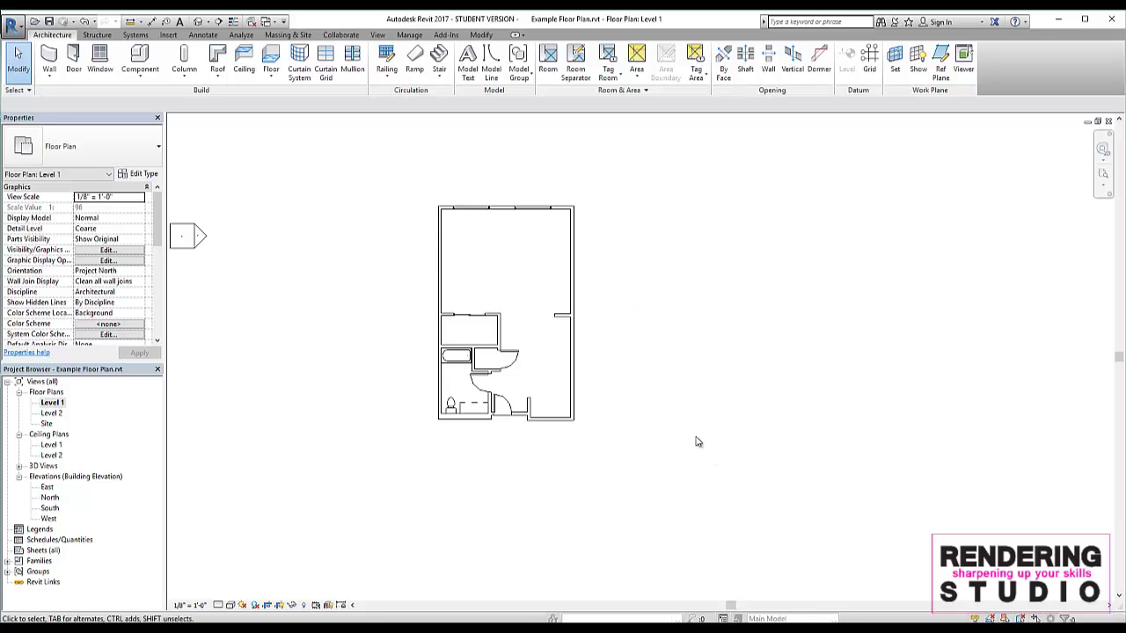
- Crossing-select all 24 elements of the plan and open the Filter dialog
drag(607, 437, 393, 194)
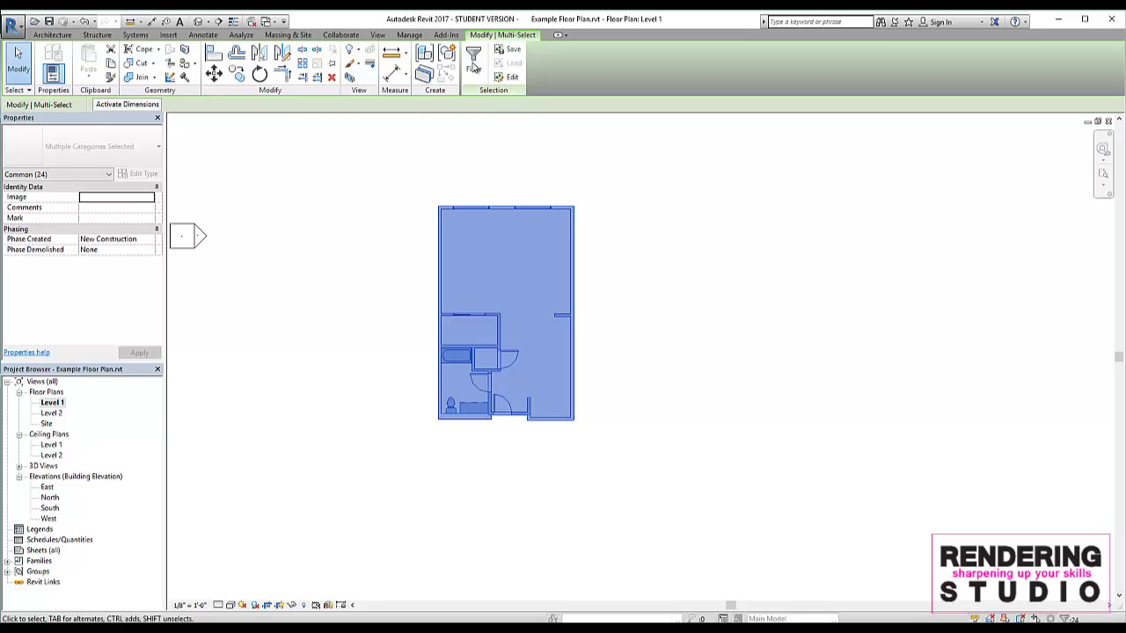
click(417, 192)
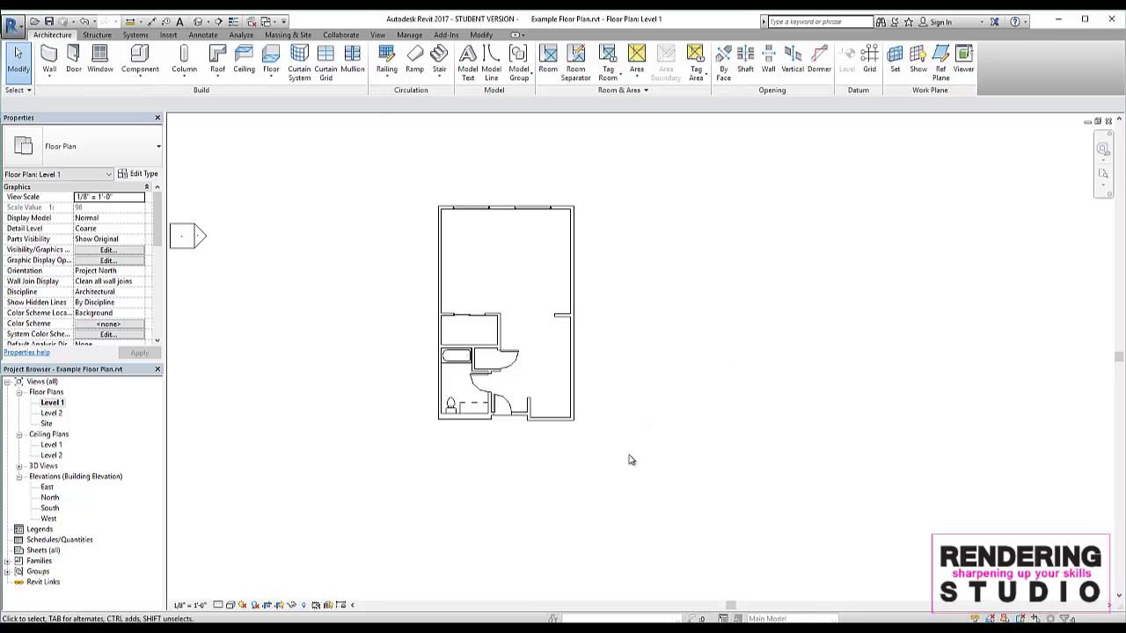
drag(678, 517, 361, 180)
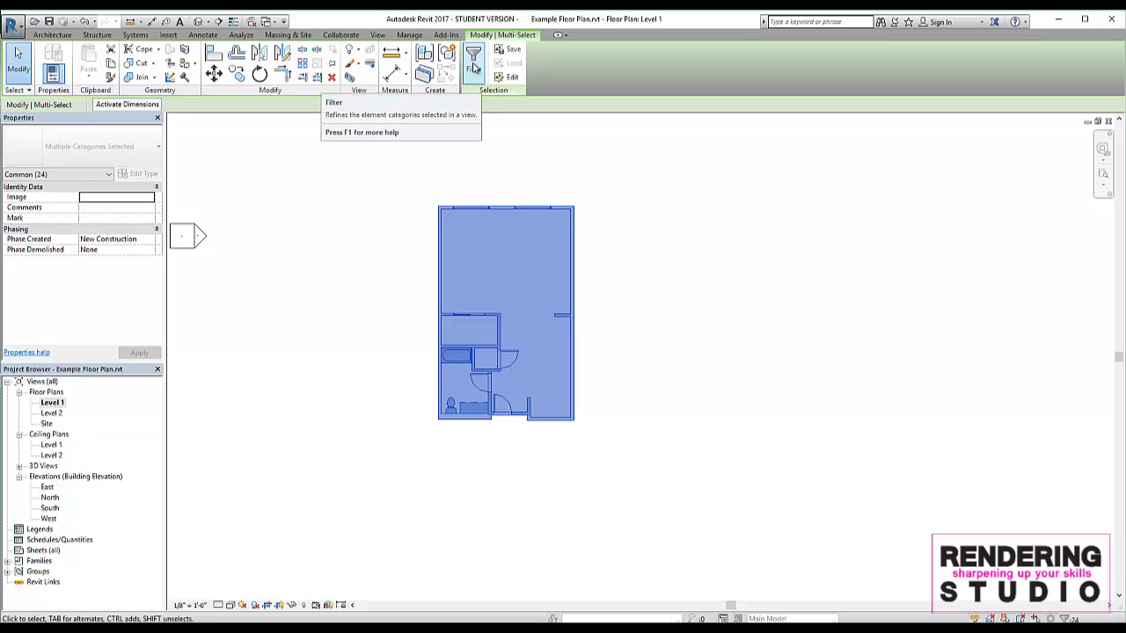
click(474, 66)
drag(378, 231, 758, 190)
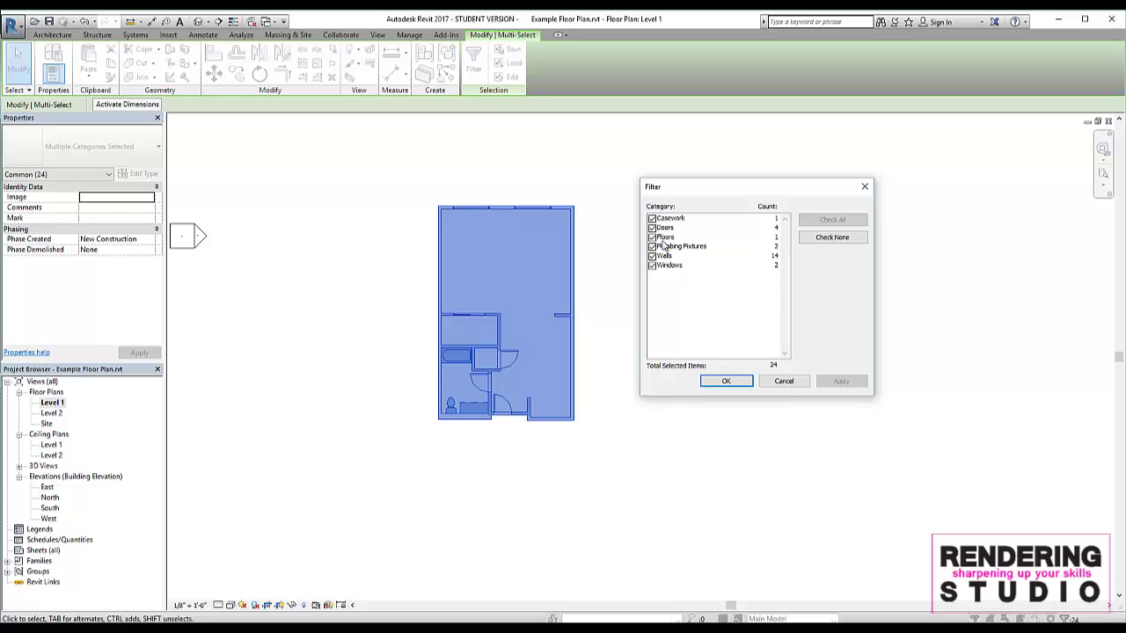
- Filter out Casework, Doors, Floors, Plumbing Fixtures and Windows, leaving only the 14 walls
mouse_move(667, 194)
mouse_down()
mouse_move(404, 204)
mouse_move(422, 310)
mouse_move(730, 232)
mouse_up()
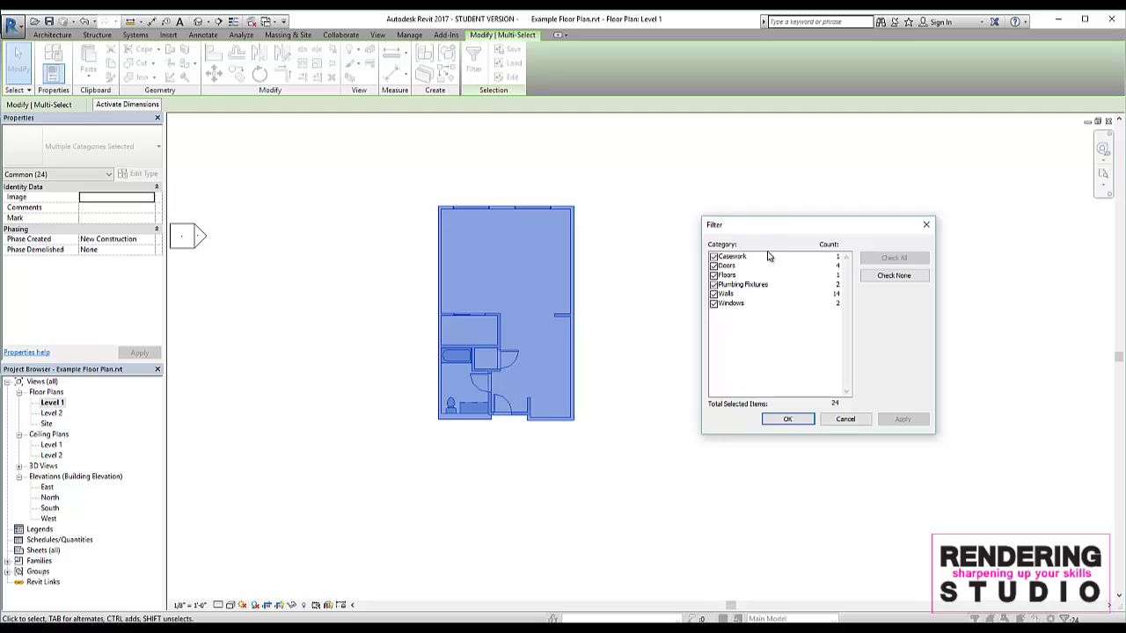
drag(745, 230, 678, 236)
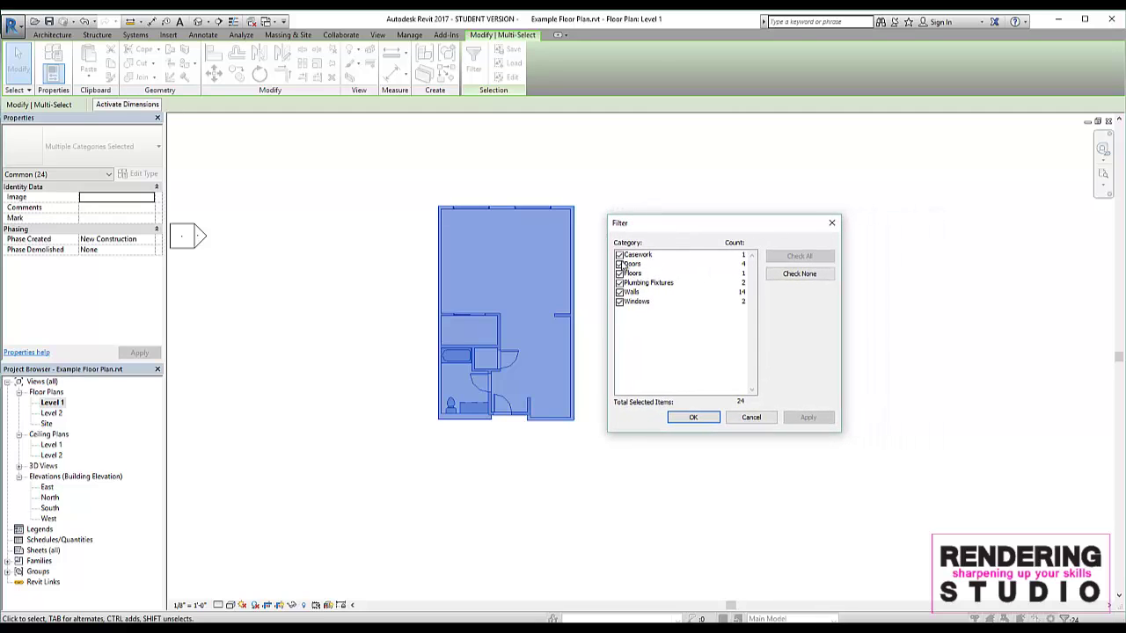
drag(637, 231, 613, 219)
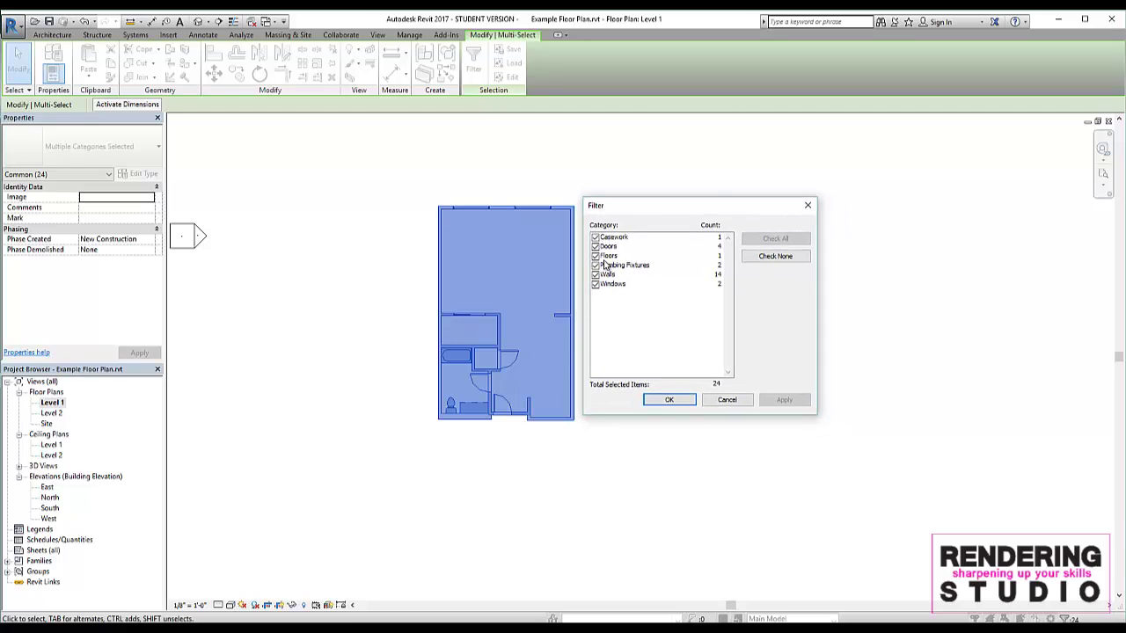
click(595, 236)
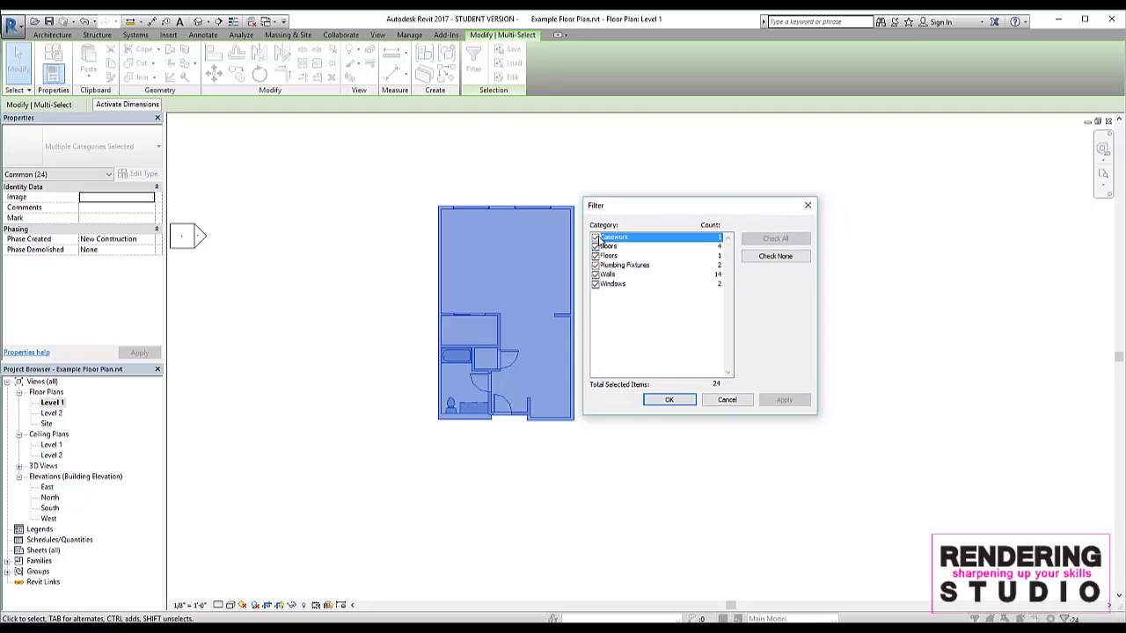
click(595, 246)
click(595, 256)
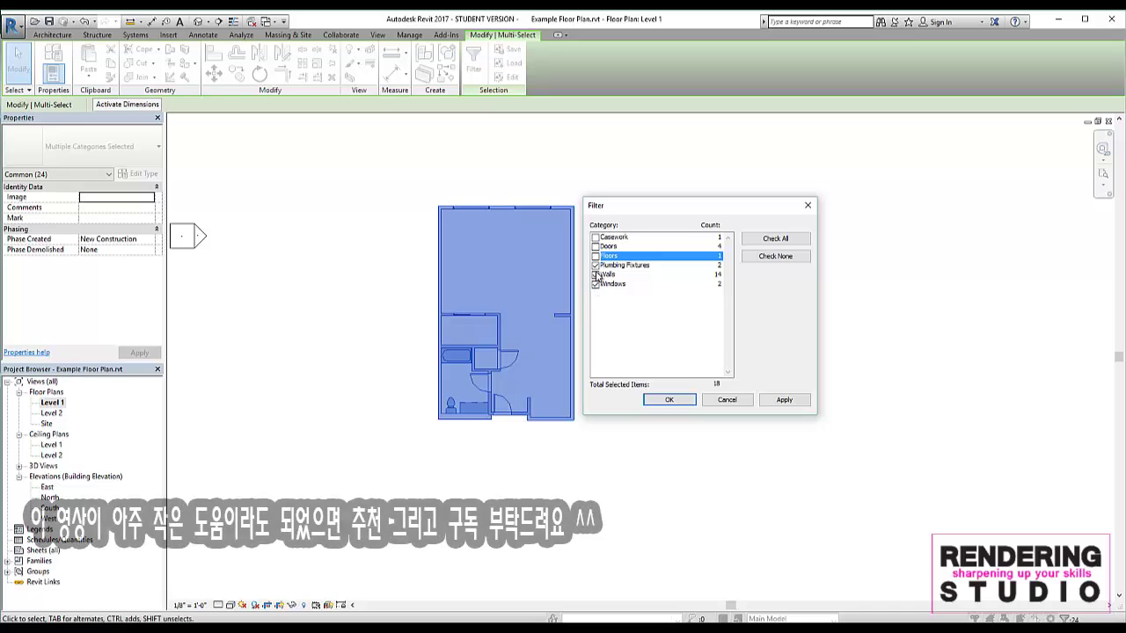
click(594, 264)
click(594, 284)
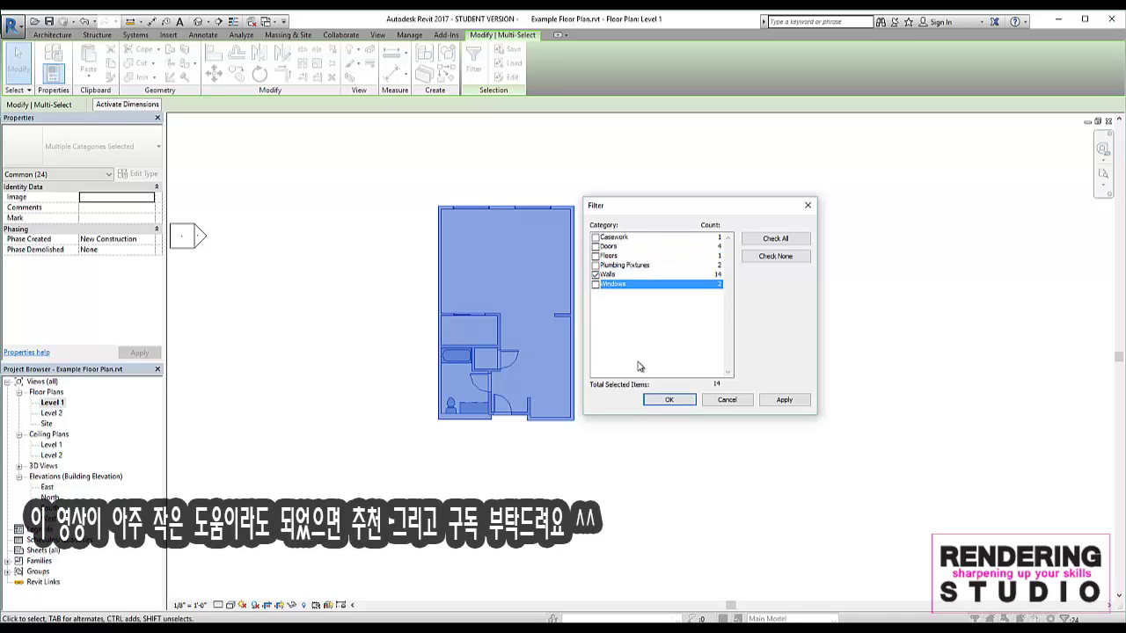
click(778, 400)
click(683, 404)
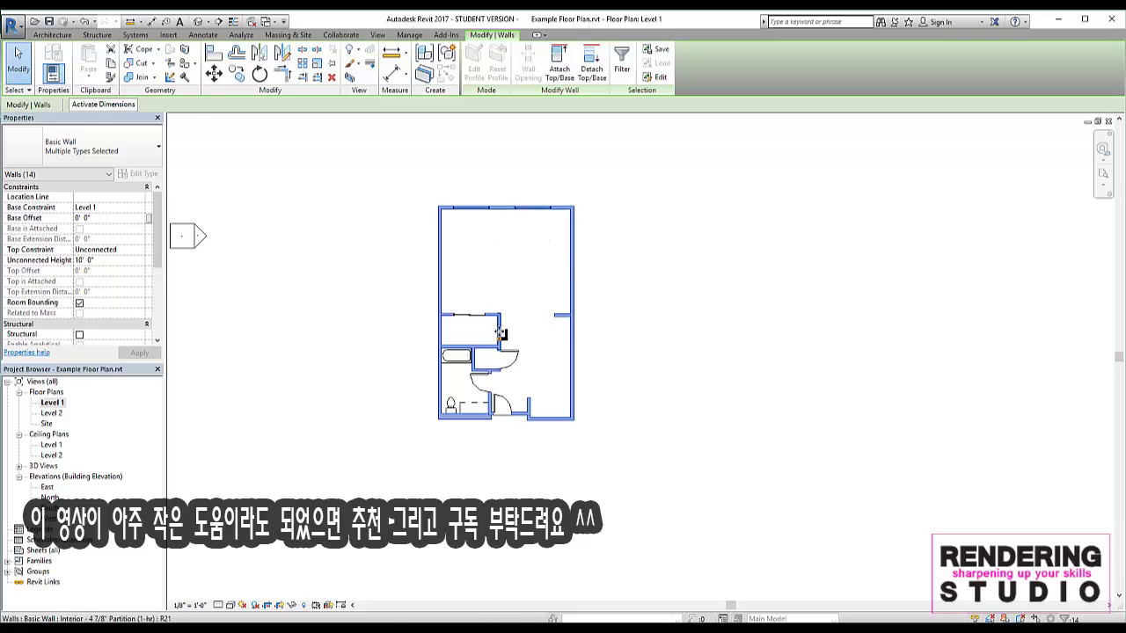
scroll(500, 323, up, 2)
scroll(501, 281, down, 2)
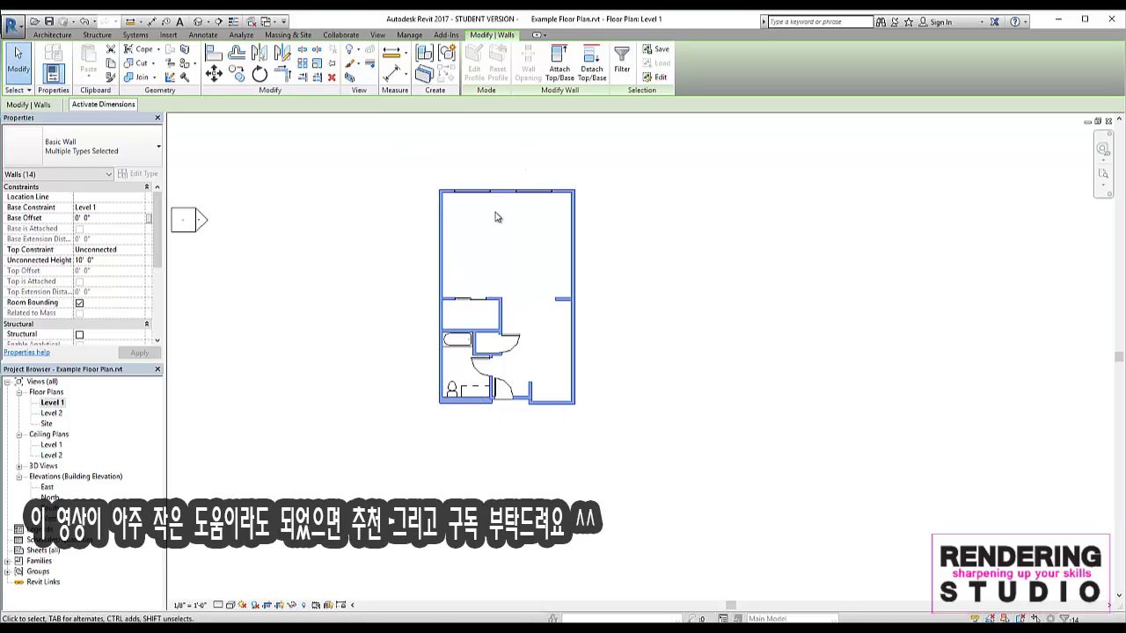
scroll(500, 220, up, 2)
scroll(505, 234, up, 1)
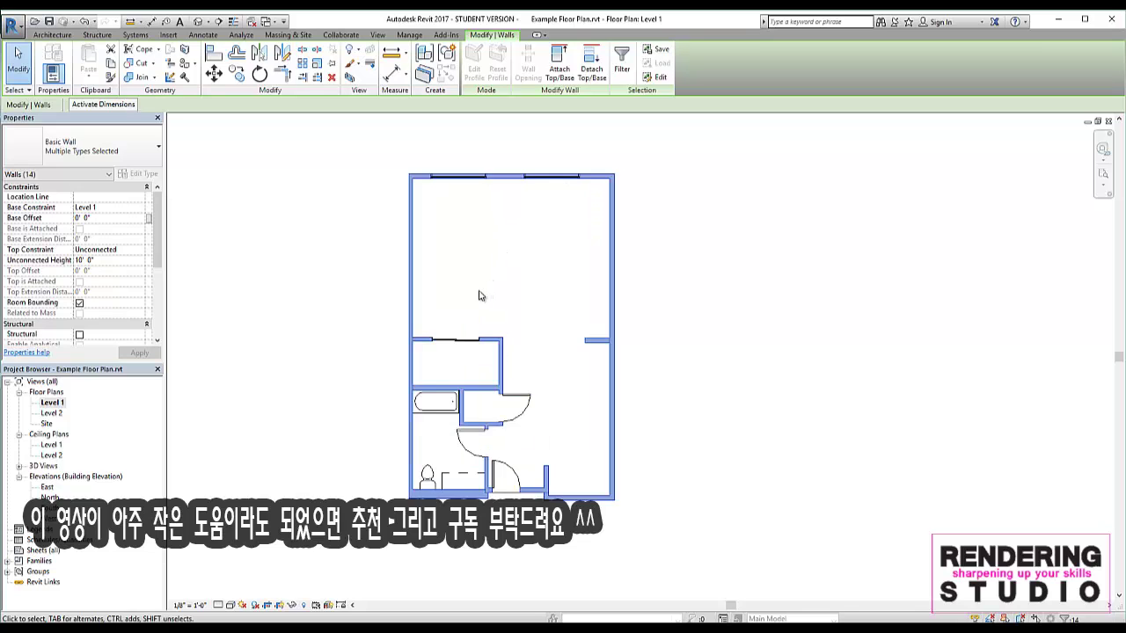
scroll(479, 296, up, 1)
middle_drag(358, 266, 371, 285)
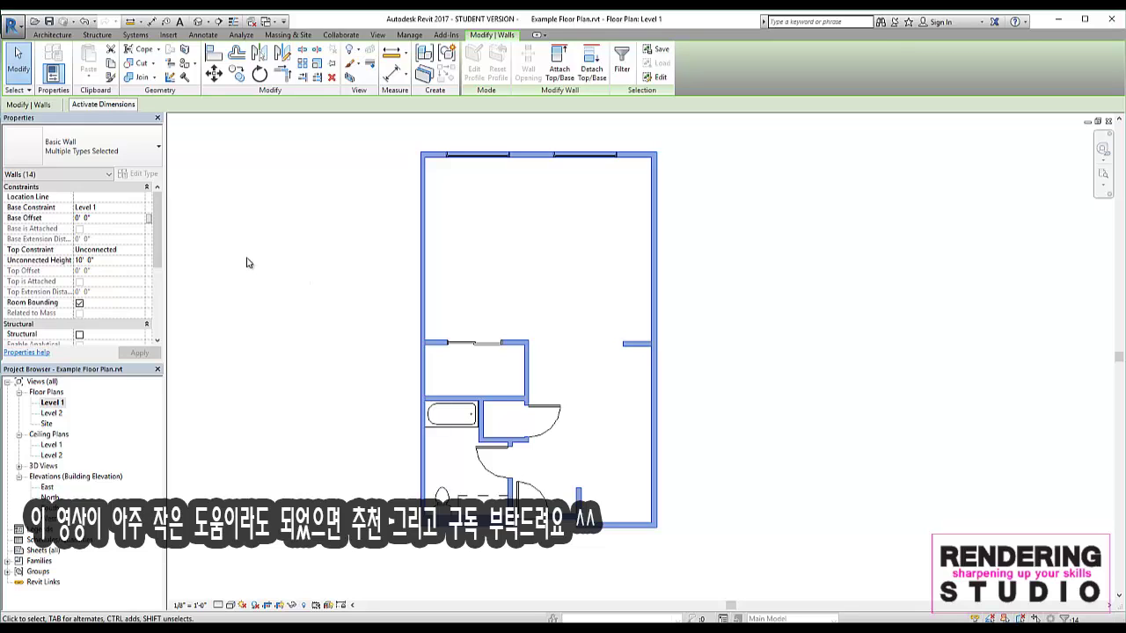
middle_drag(314, 296, 332, 300)
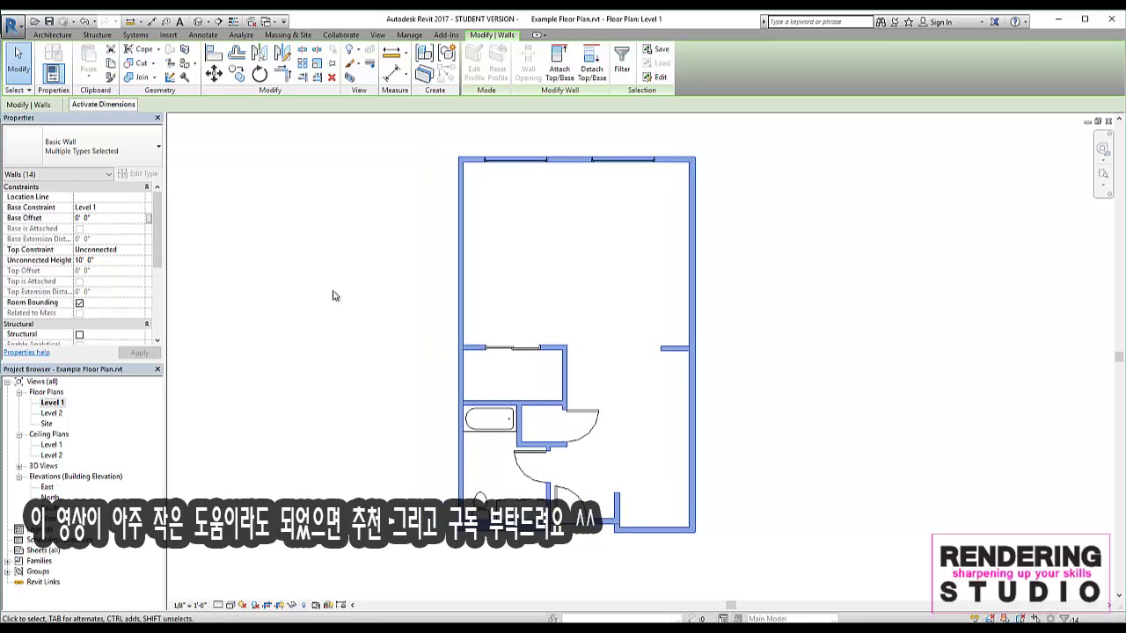